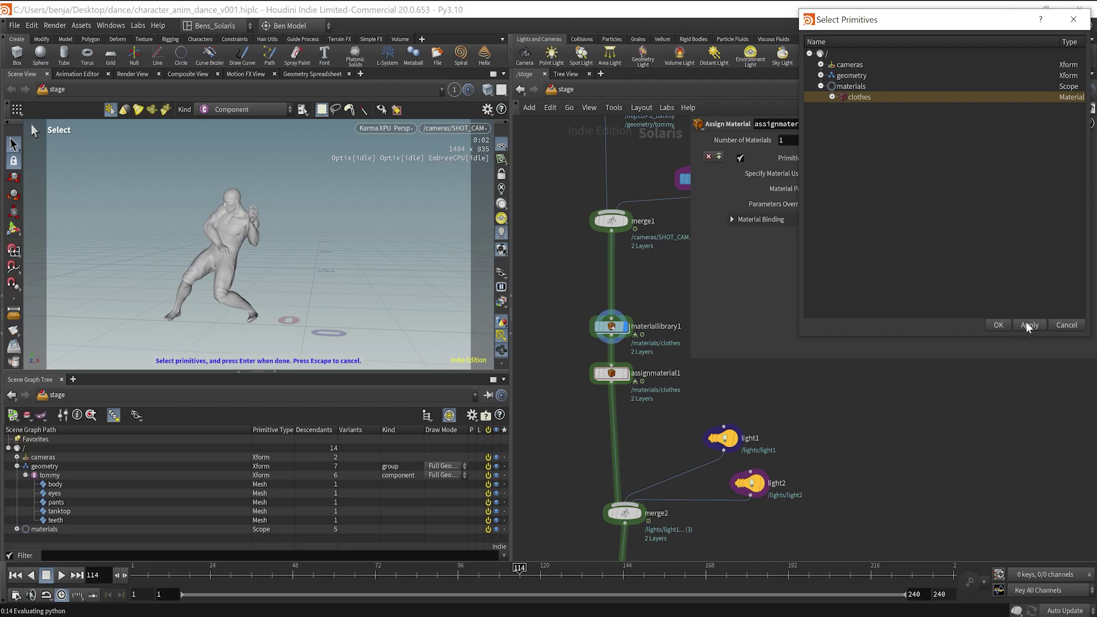
# Step: Choose the clothes material under materials for the Assign Material node's material path
pyautogui.click(998, 324)
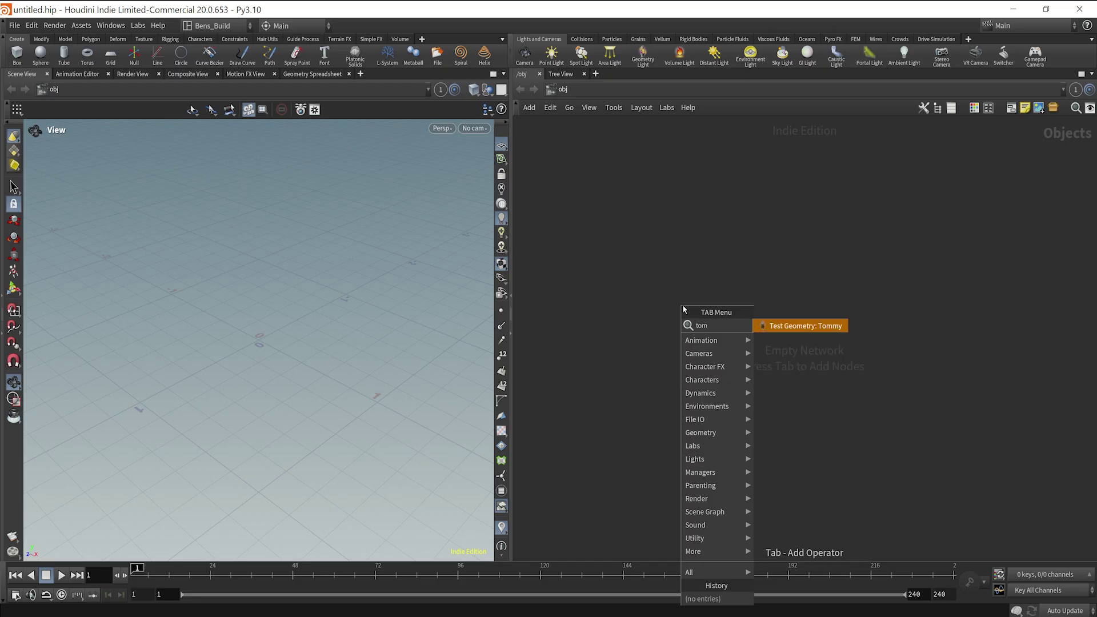
# Step: Add the Test Geometry: Tommy node, enter the Tommy geometry network and frame the character in the view
pyautogui.press('Return')
pyautogui.click(683, 307)
pyautogui.doubleClick(683, 305)
pyautogui.press('g')
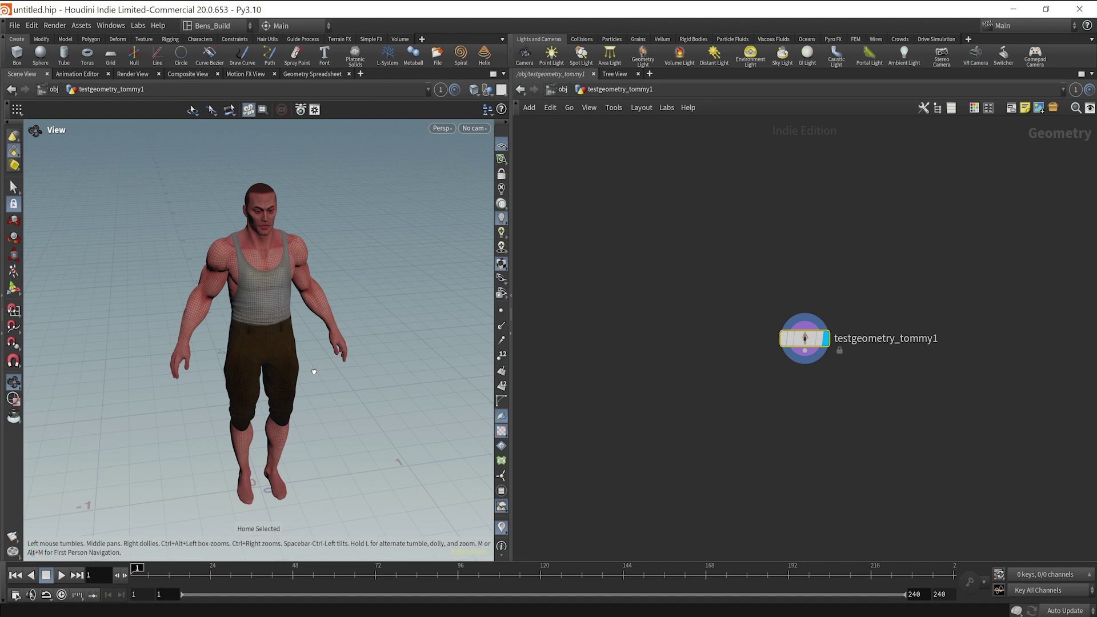
# Step: Add a Transform node below the Tommy test geometry and display its result
pyautogui.press('Tab')
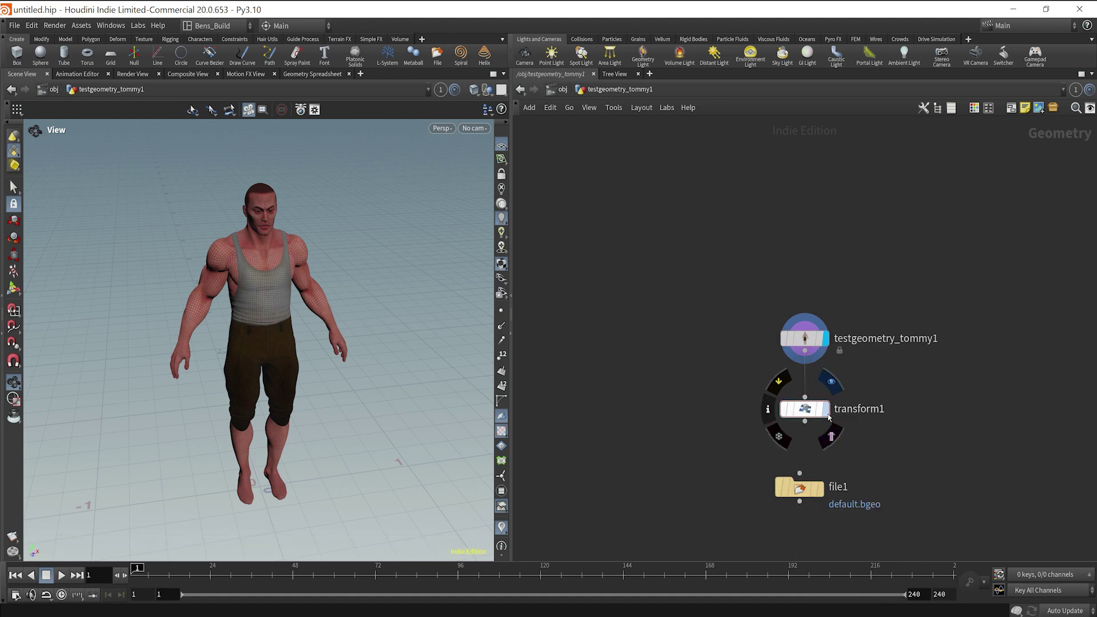
pyautogui.click(830, 417)
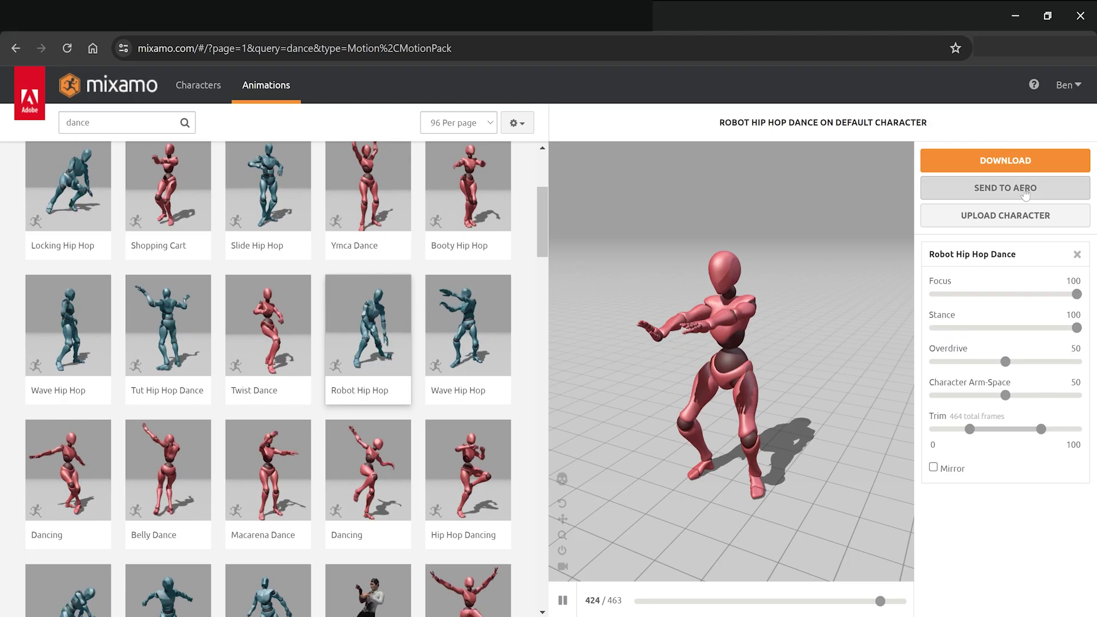
# Step: Upload the Tommy character to Mixamo and place the auto-rigger's chin marker on its chin
pyautogui.click(1019, 215)
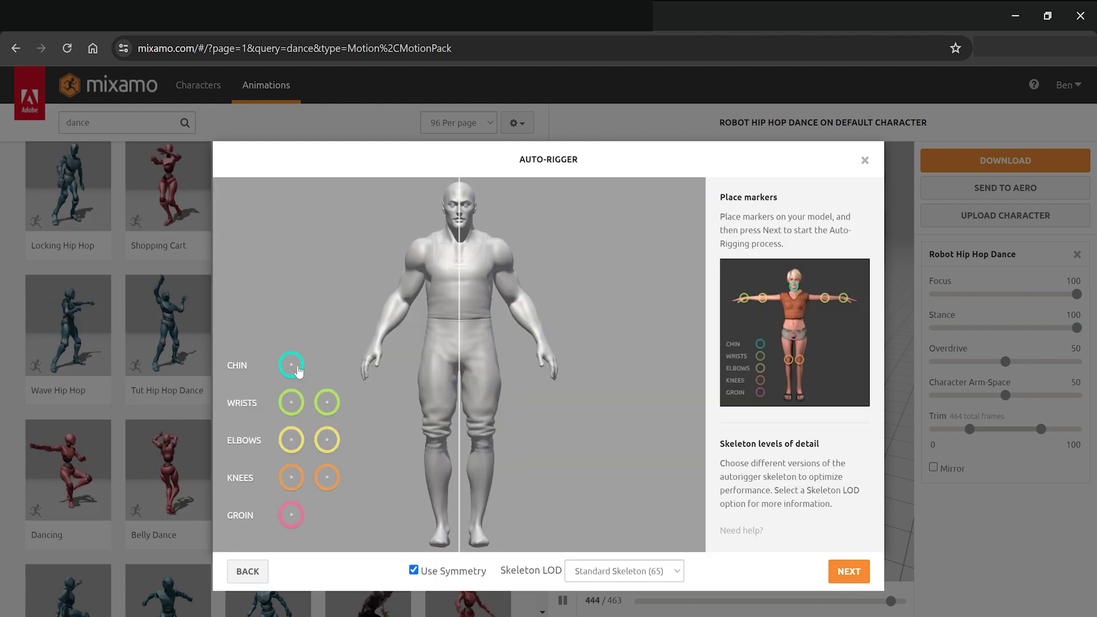
pyautogui.moveTo(297, 371); pyautogui.dragTo(459, 219)
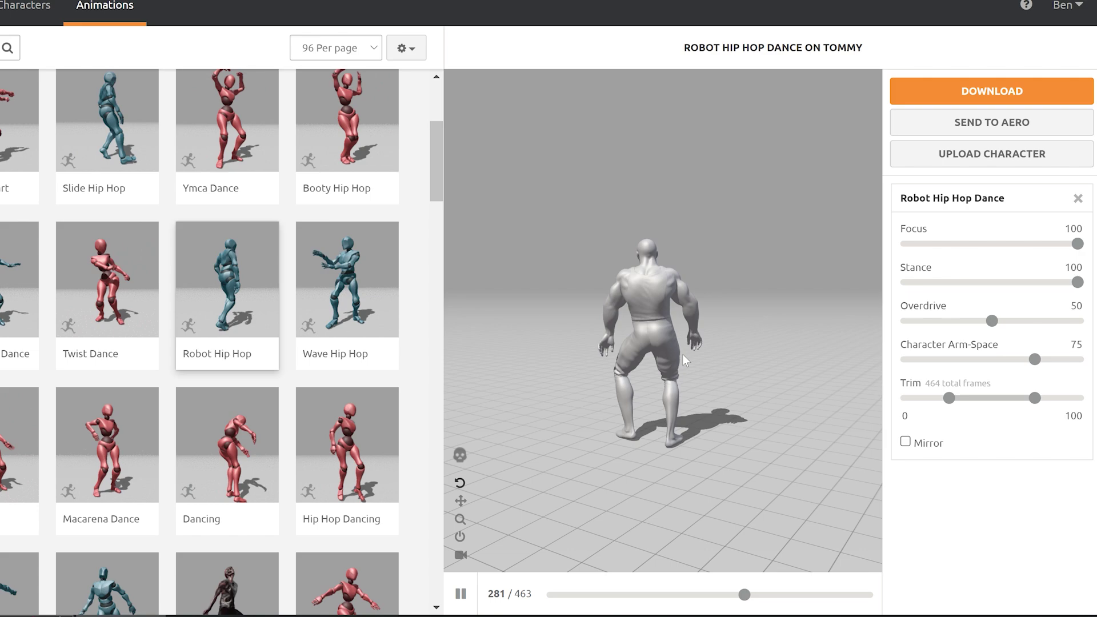
# Step: Pause the preview and set up the Robot Hip Hop Dance download as FBX Binary with skin at 24 frames per second
pyautogui.click(464, 595)
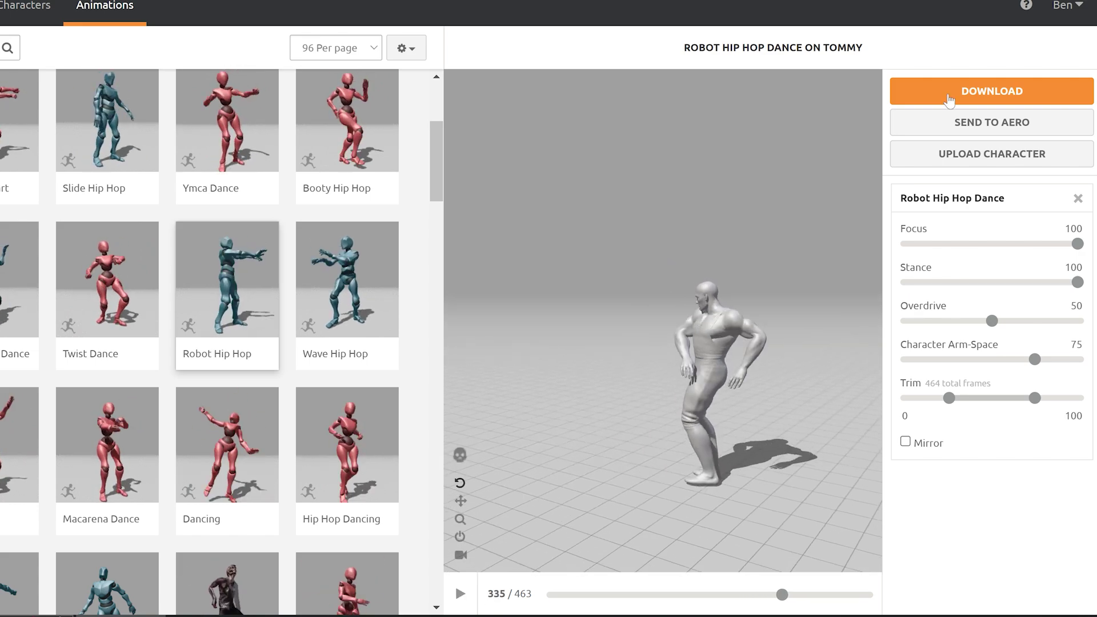
pyautogui.click(948, 94)
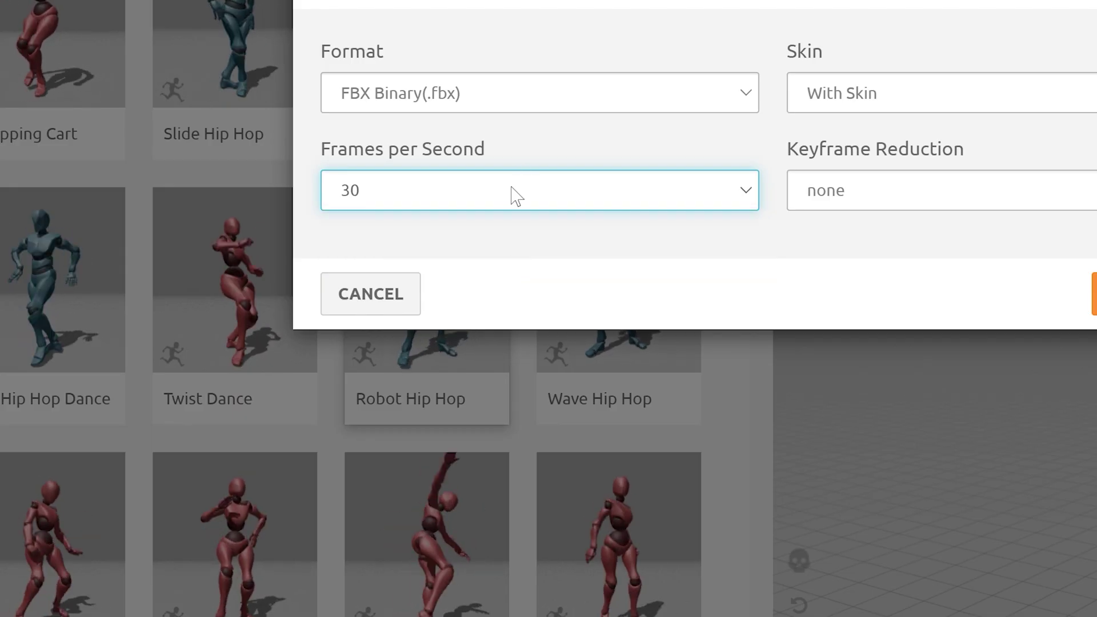
pyautogui.click(516, 196)
pyautogui.click(451, 218)
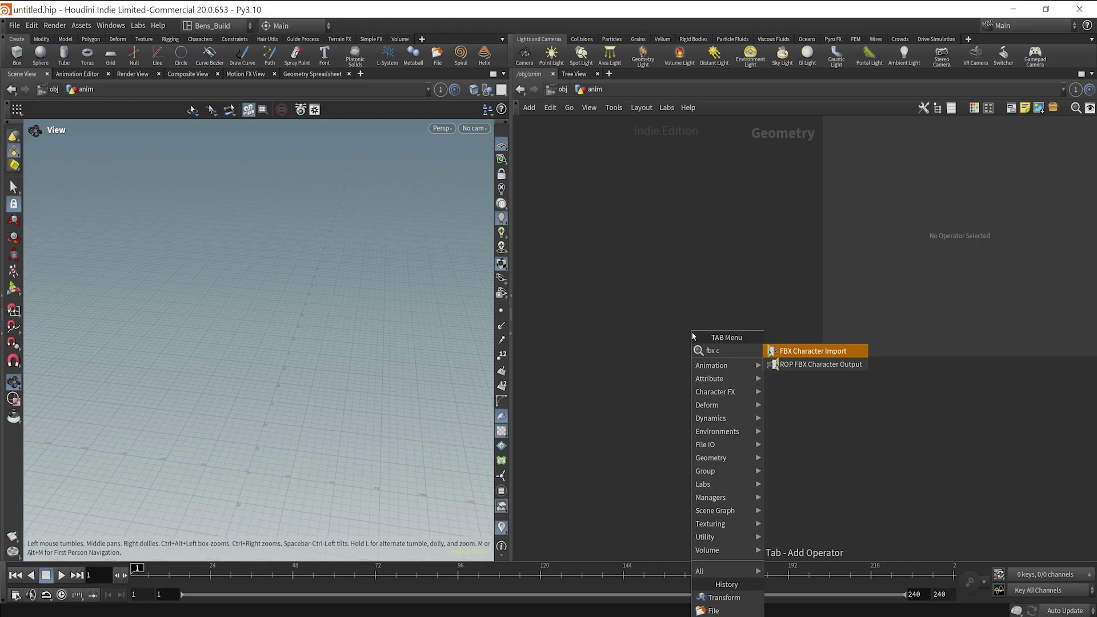
# Step: In Houdini, place an FBX Character Import node in the anim network and load Robot Hip Hop Dance.fbx as its FBX file
pyautogui.press('Return')
pyautogui.click(693, 331)
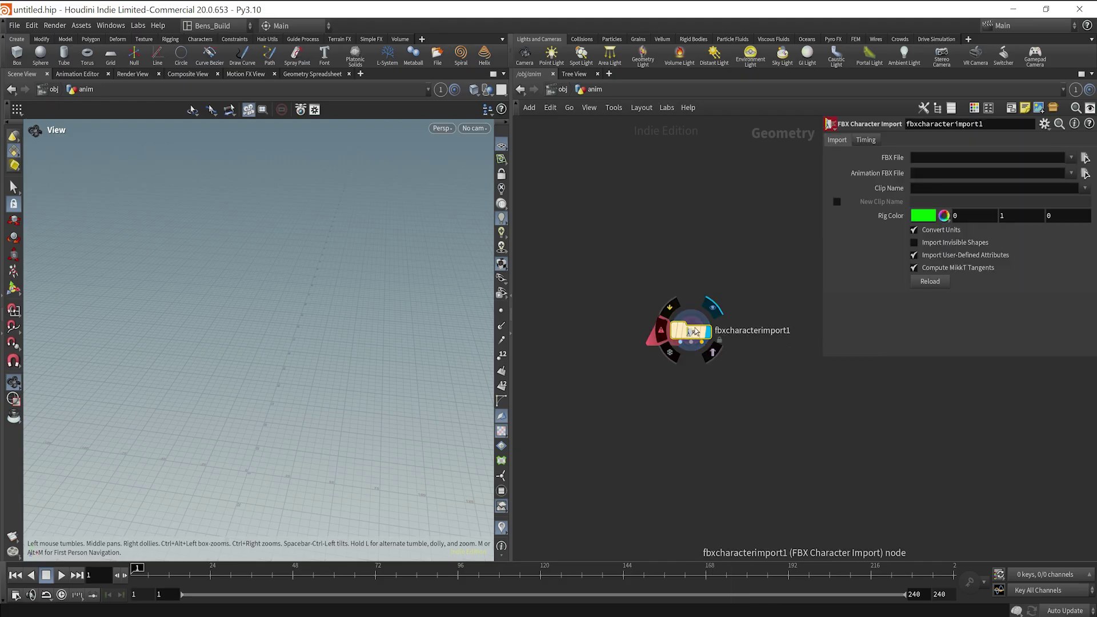
pyautogui.click(1086, 158)
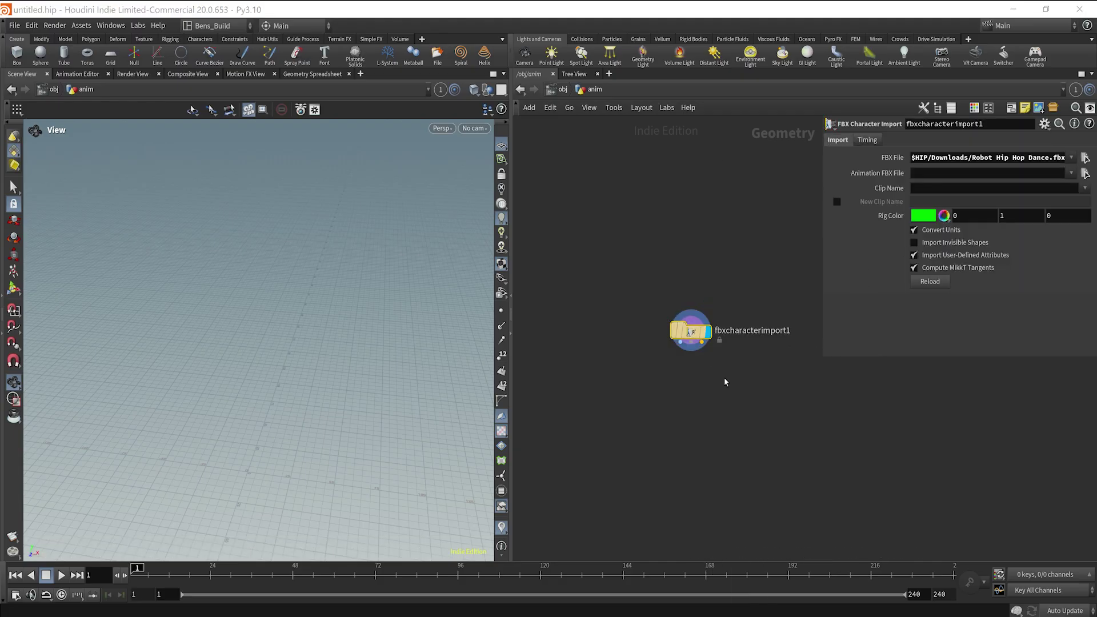
pyautogui.moveTo(690, 334)
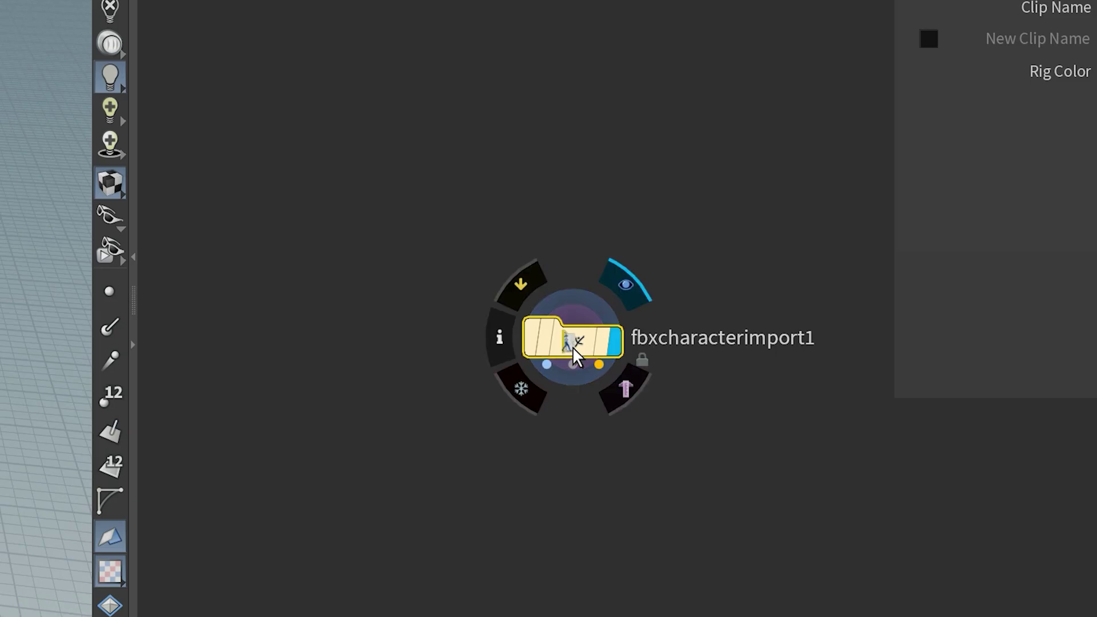
pyautogui.middleClick(572, 348)
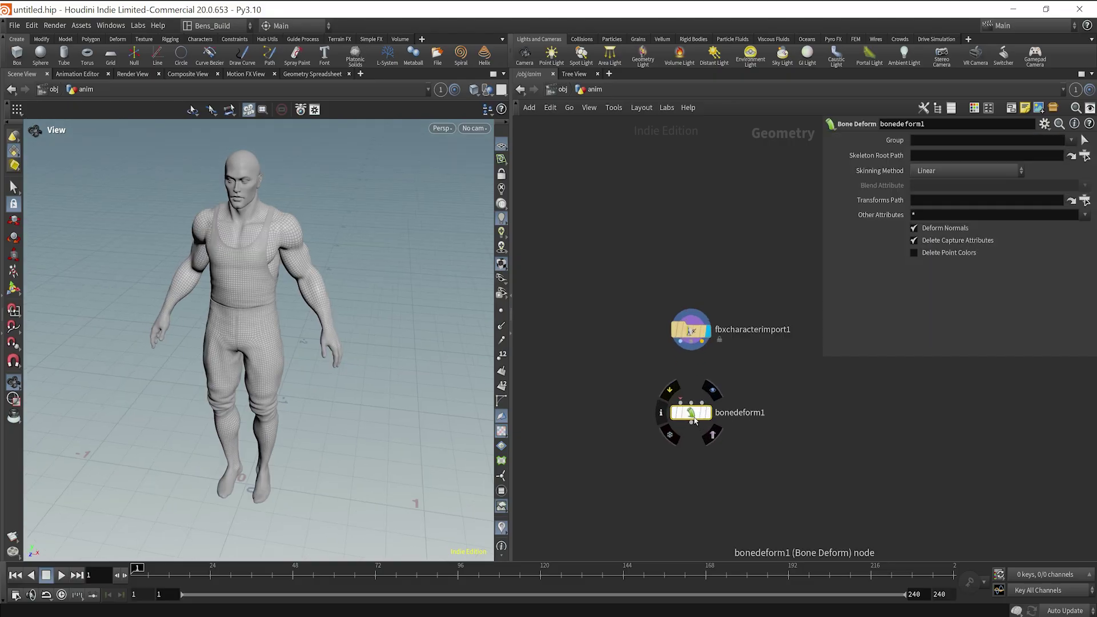
# Step: Connect the FBX character import's three outputs to the Bone Deform node, display the deformed result and frame the character
pyautogui.scroll(2, 691, 400)
pyautogui.moveTo(675, 396); pyautogui.dragTo(687, 319)
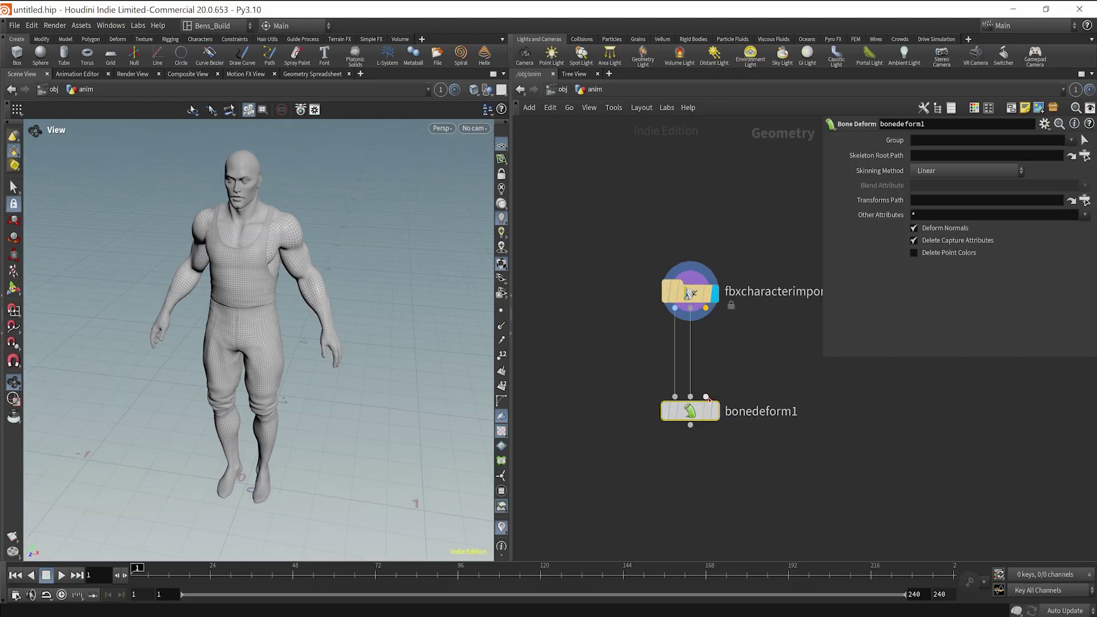
pyautogui.click(715, 410)
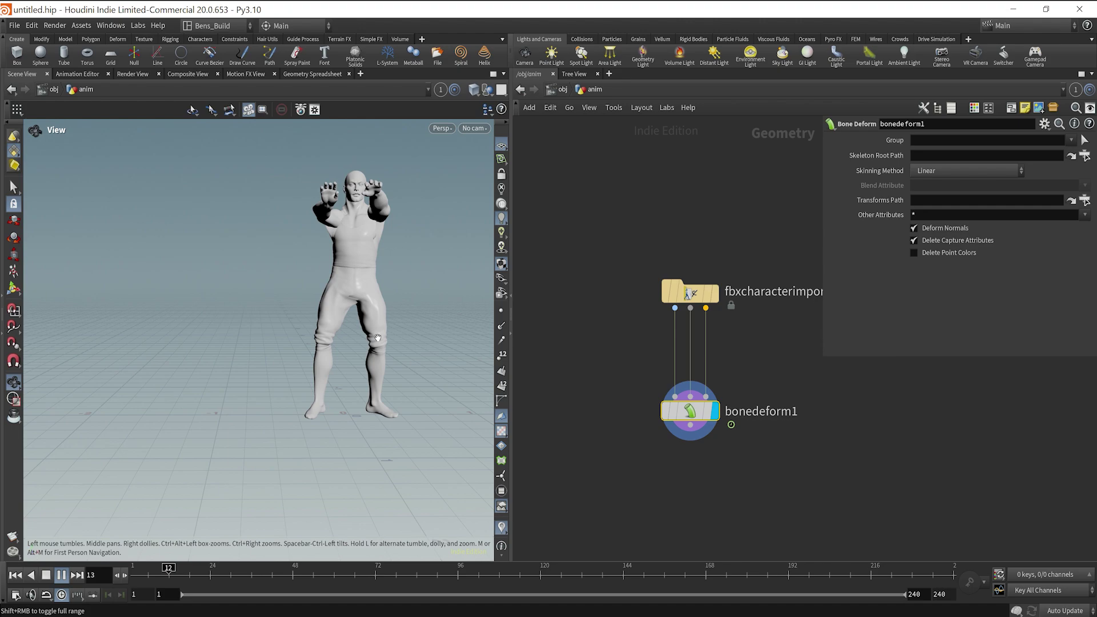
pyautogui.hotkey('space', 'g')
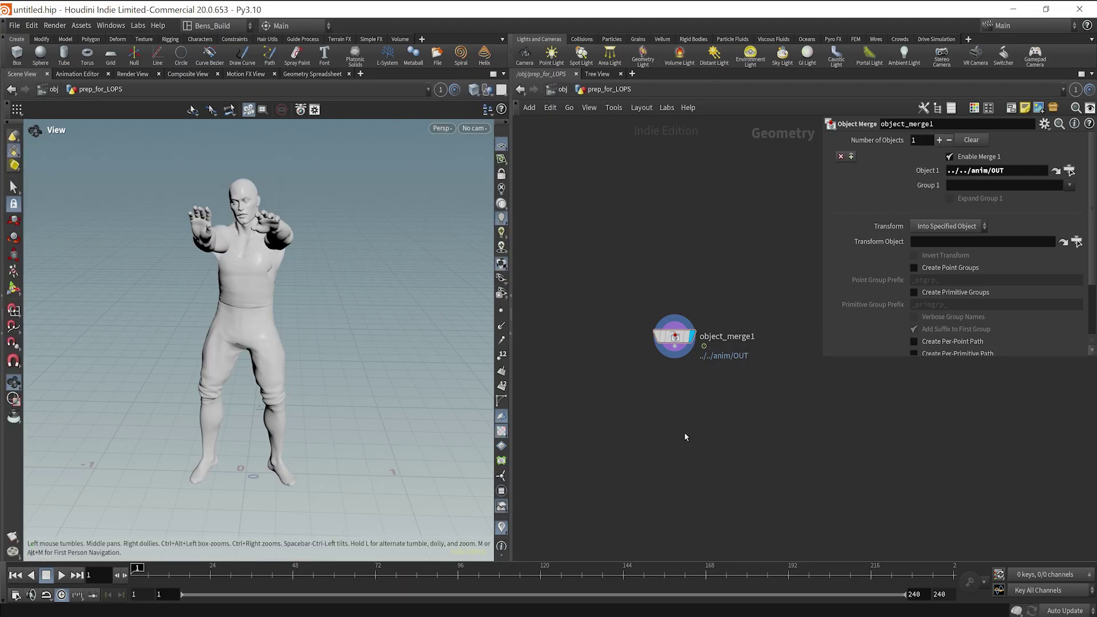
# Step: Add an Attribute Rename node after the object merge, display it, and rename the primitive attribute name to path
pyautogui.press('Tab')
pyautogui.write('at re')
pyautogui.press('Down')
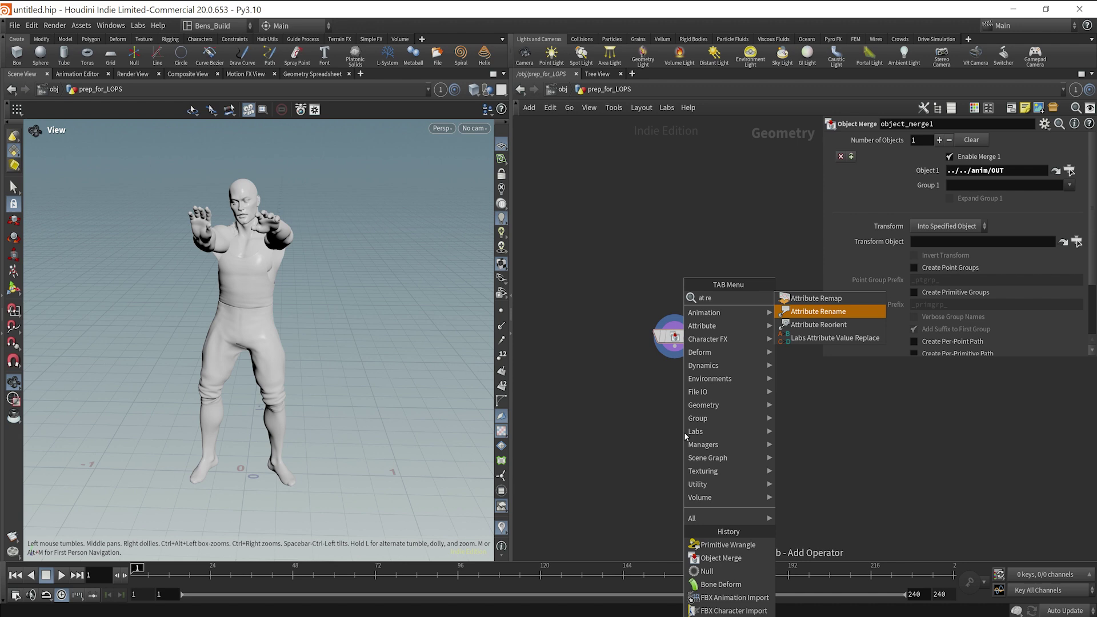
pyautogui.press('Return')
pyautogui.click(673, 388)
pyautogui.moveTo(672, 387); pyautogui.dragTo(674, 347)
pyautogui.click(690, 386)
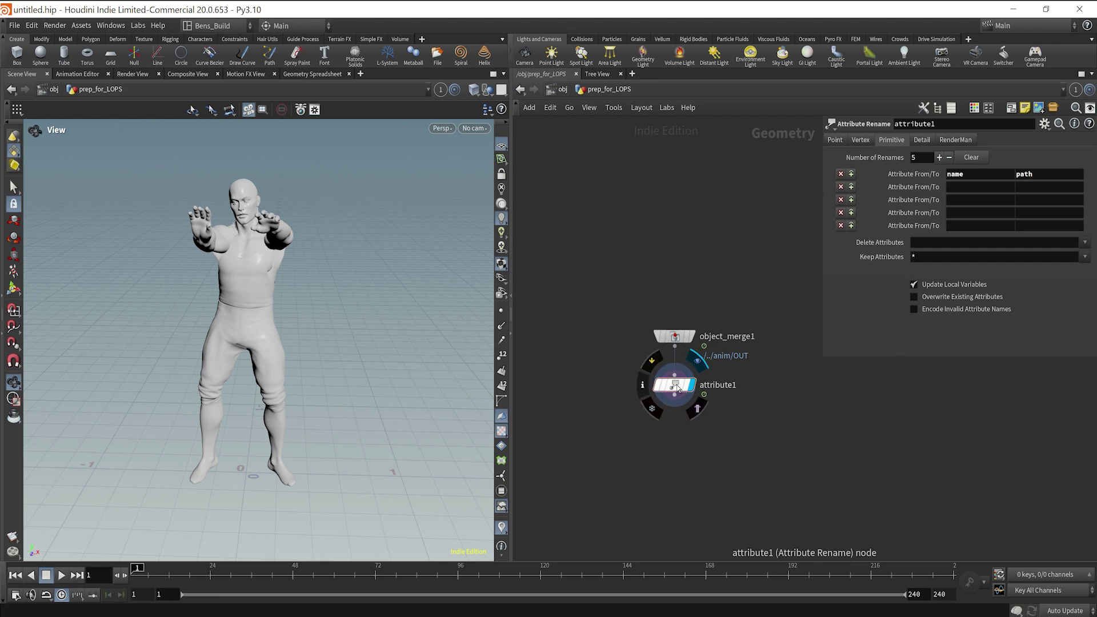
pyautogui.middleClick(719, 388)
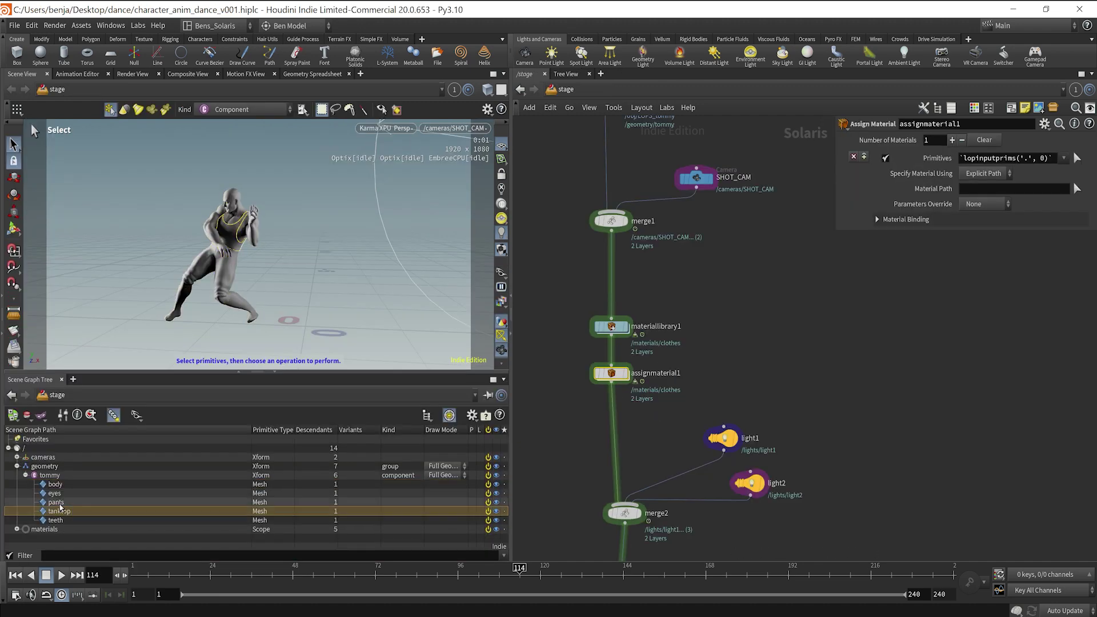
# Step: Pick the tanktop and pants meshes under tommy as the Assign Material node's target primitives
pyautogui.moveTo(996, 159); pyautogui.dragTo(999, 160)
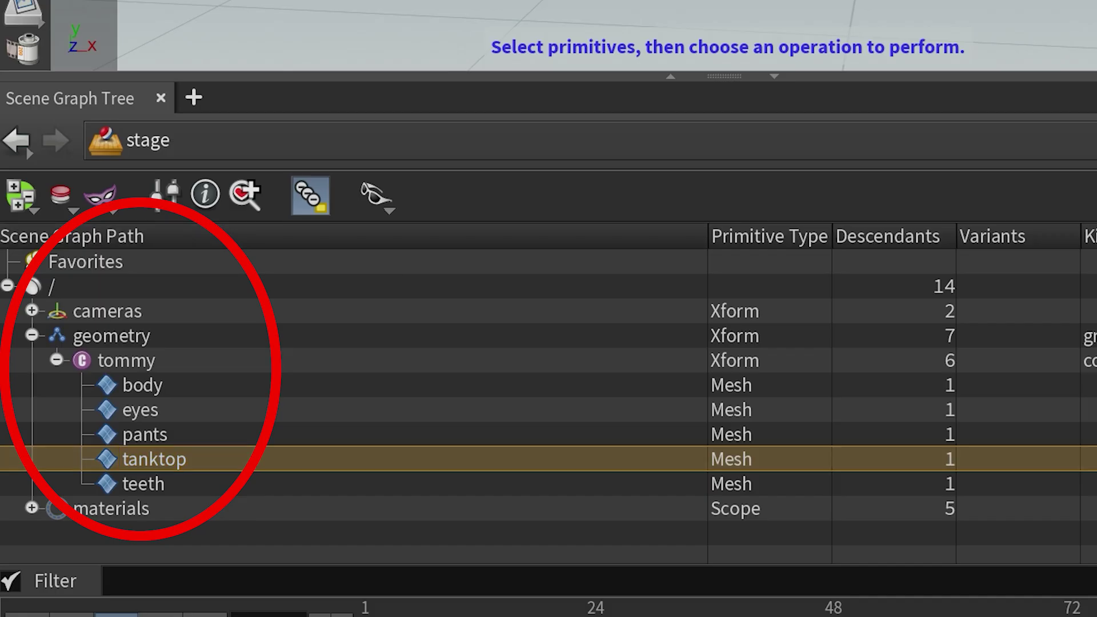
pyautogui.click(180, 441)
pyautogui.click(197, 458)
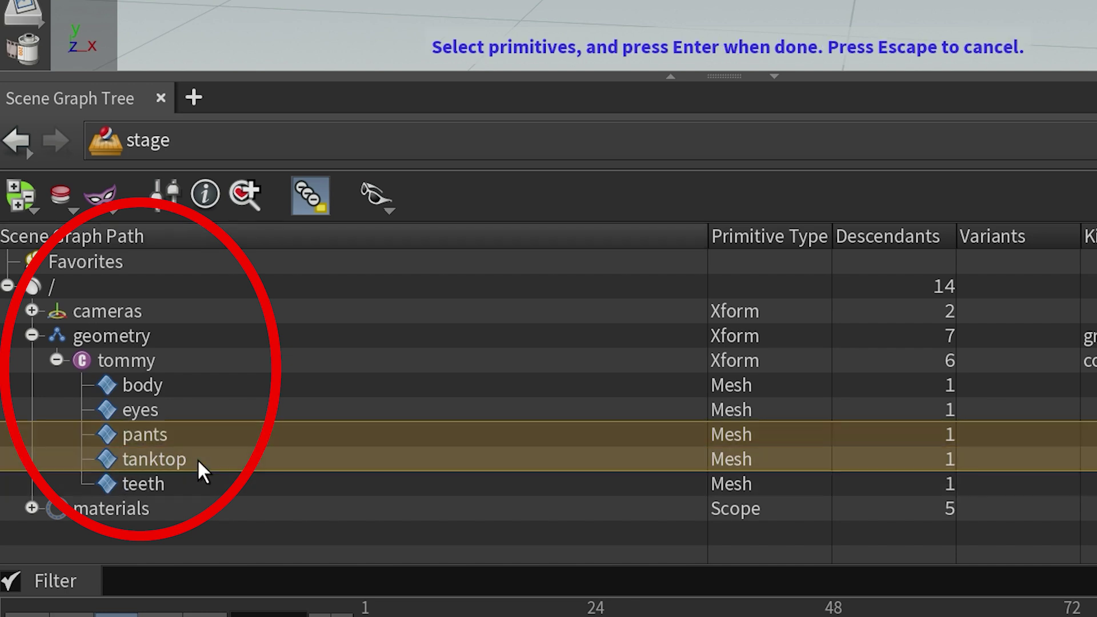
pyautogui.keyDown('shift'); pyautogui.click(192, 438); pyautogui.keyUp('shift')
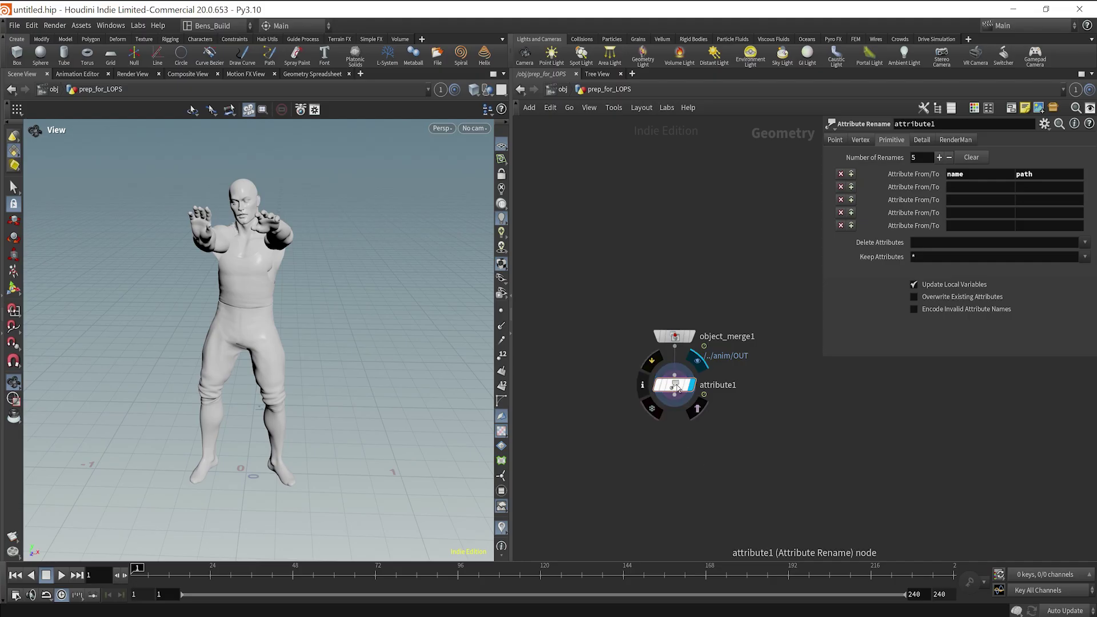
# Step: Leave the prep_for_LOPS network and return to the object level
pyautogui.middleClick(677, 384)
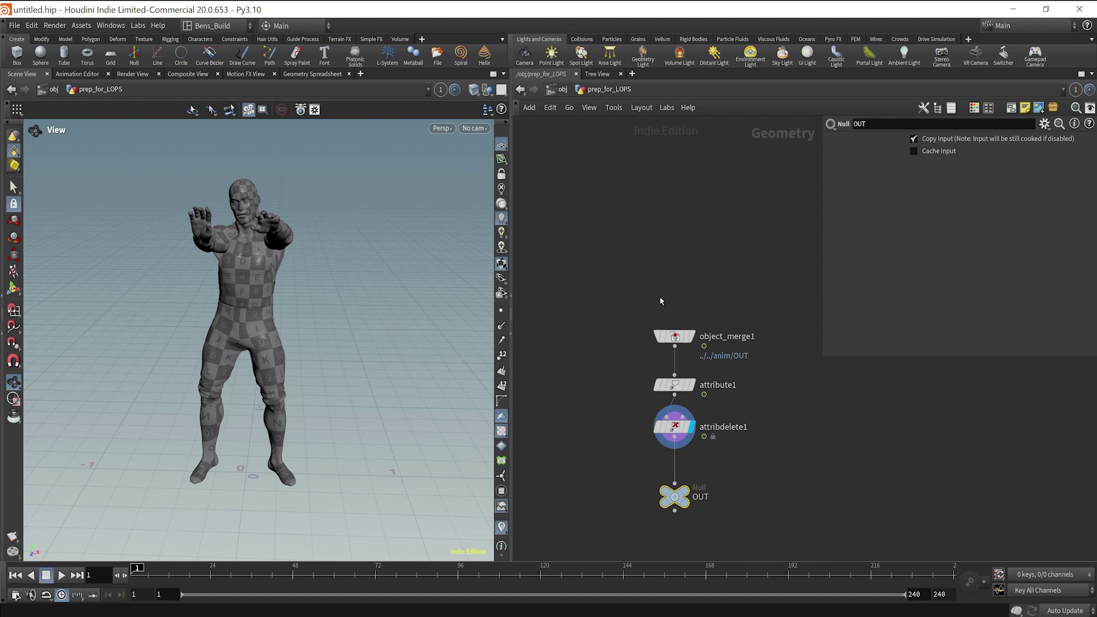
pyautogui.click(565, 90)
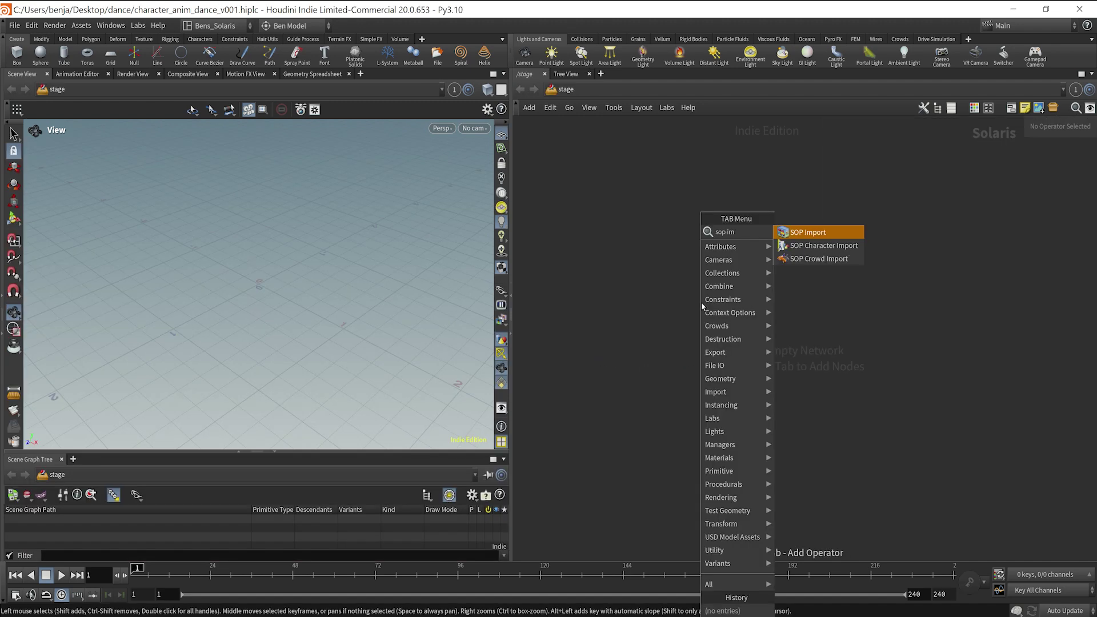
# Step: Place a SOP Import node in the stage network and set its SOP Path to /obj/LOPS_tommy
pyautogui.press('Return')
pyautogui.click(702, 304)
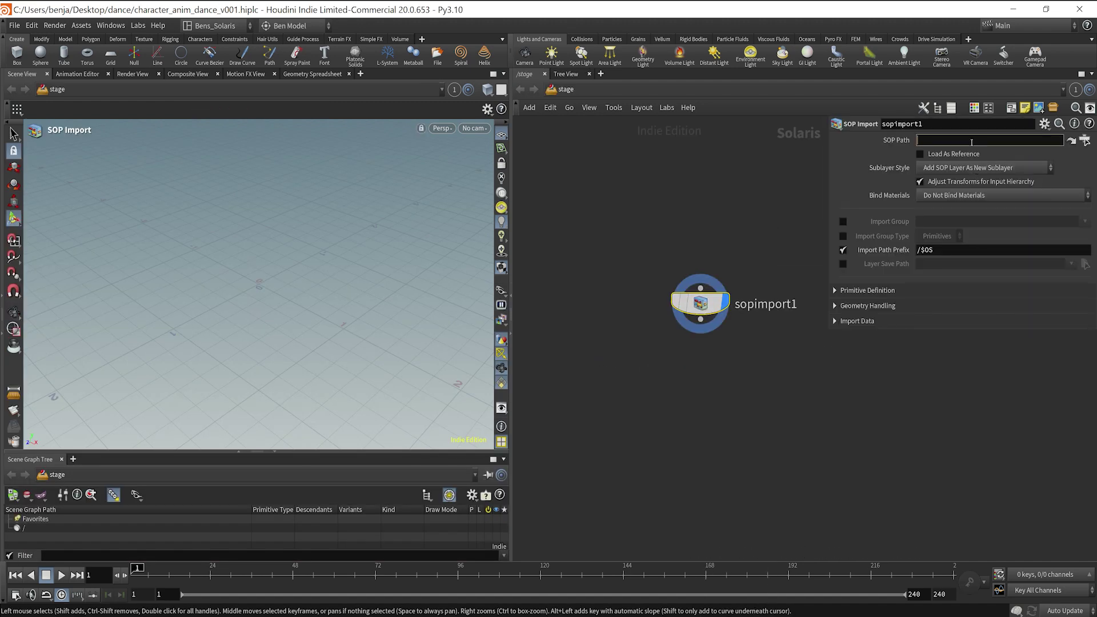
pyautogui.write('/obj.')
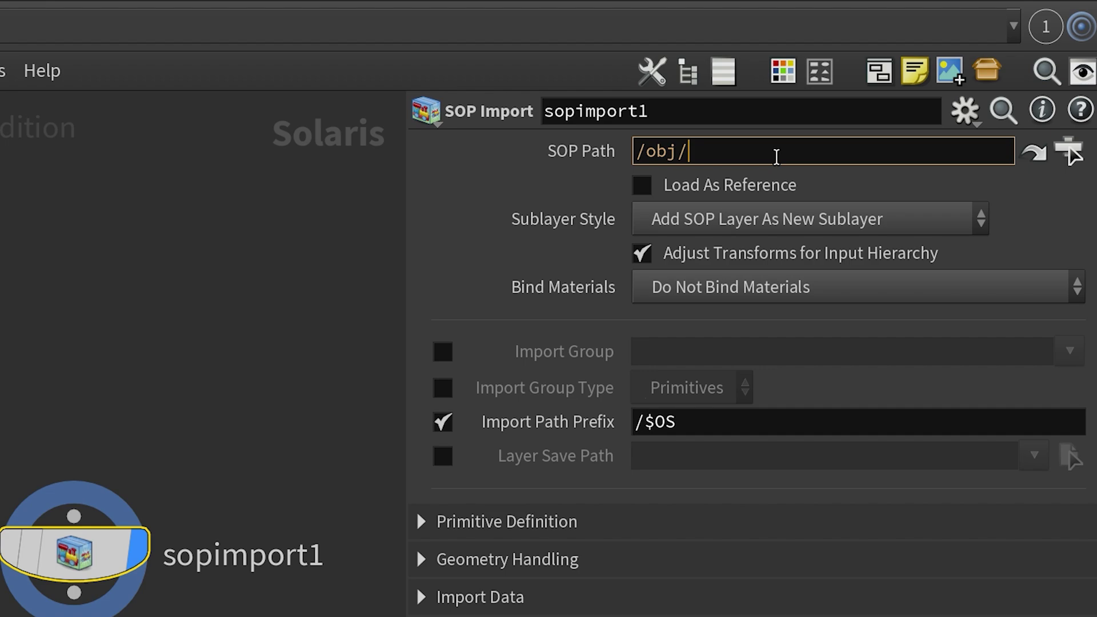
pyautogui.press('Return')
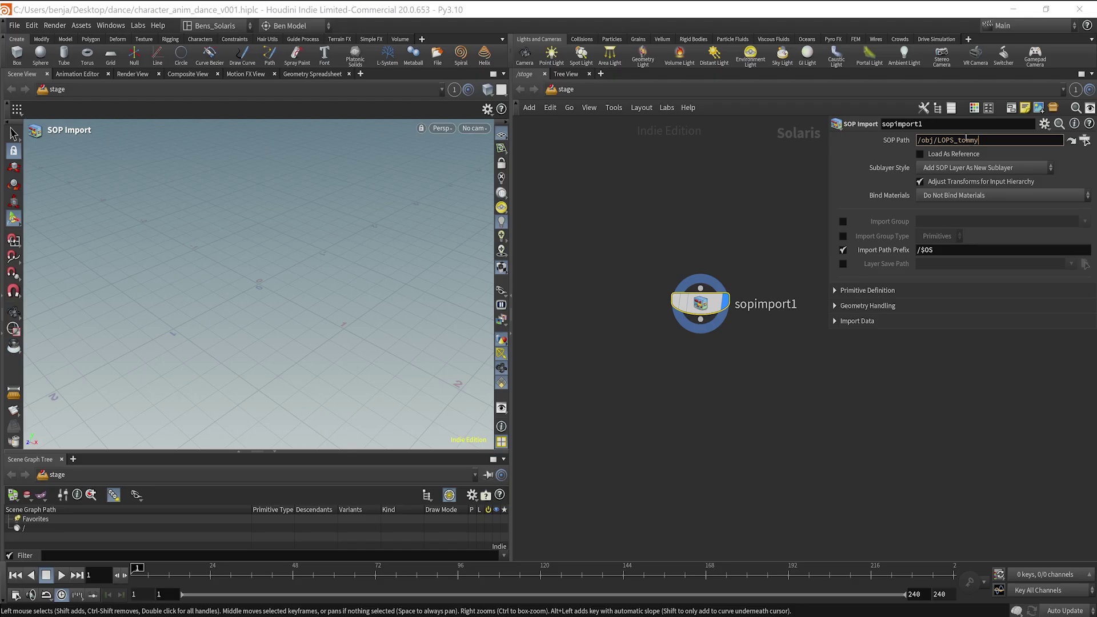
pyautogui.click(853, 362)
pyautogui.moveTo(710, 359); pyautogui.dragTo(693, 443, button='middle')
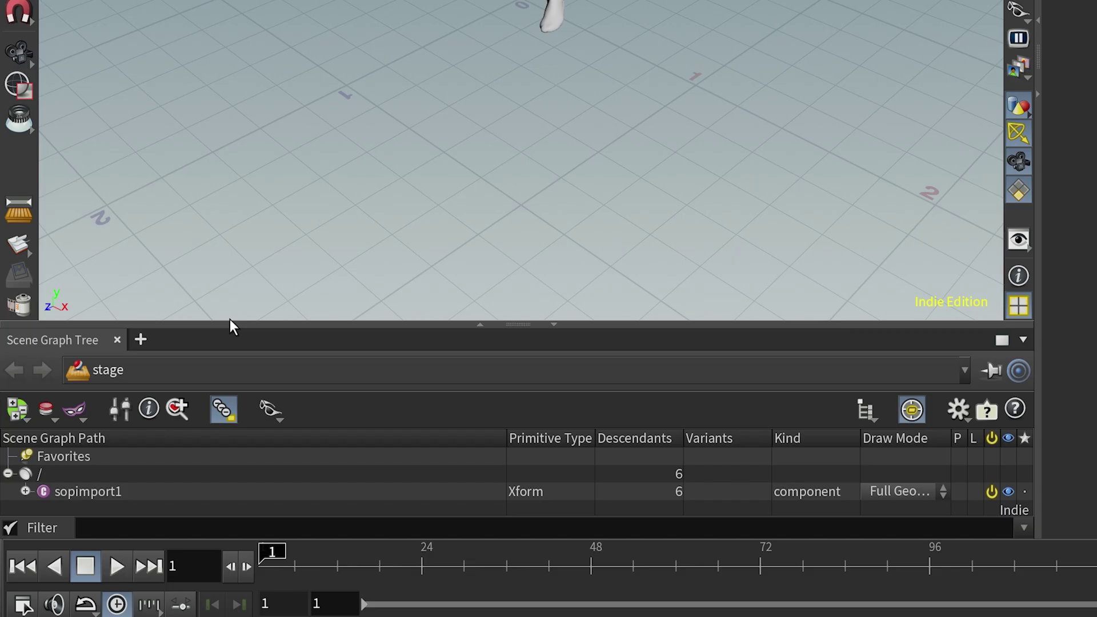
# Step: Enlarge the Scene Graph Tree and expand the imported character's primitive to examine its hierarchy
pyautogui.moveTo(116, 452); pyautogui.dragTo(119, 372)
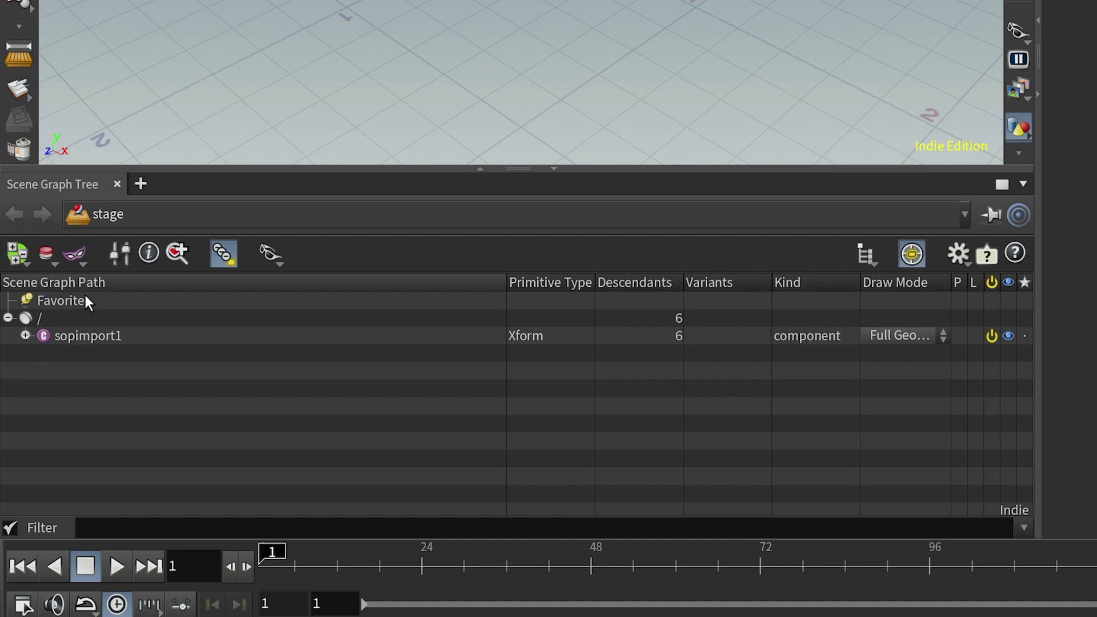
pyautogui.click(25, 335)
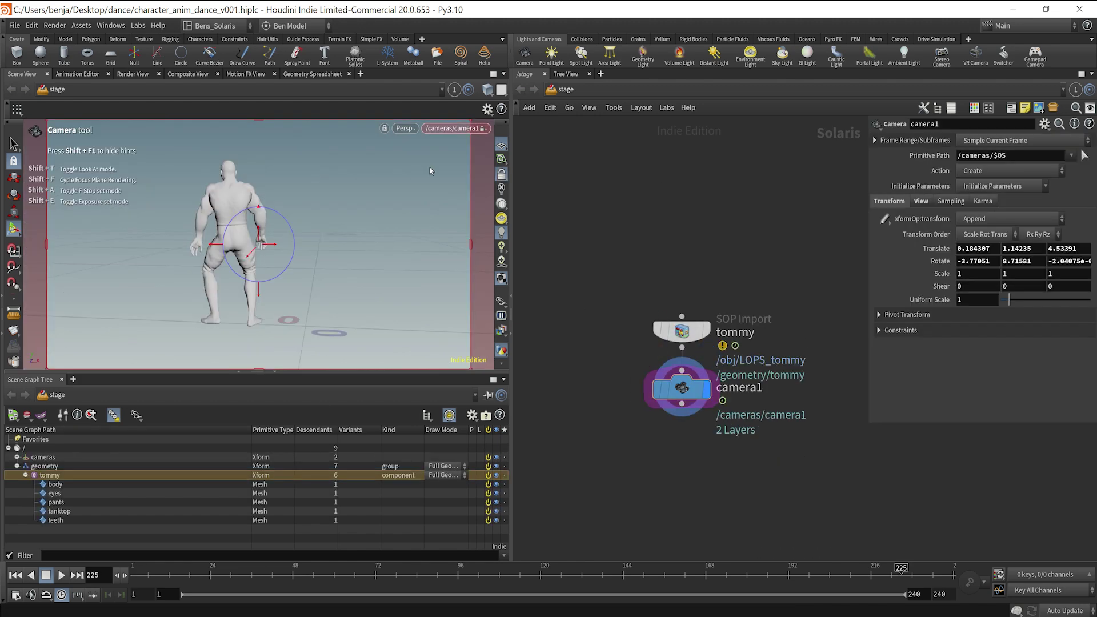
# Step: Move the camera node away to the side of the tommy SOP Import node
pyautogui.moveTo(682, 388); pyautogui.dragTo(555, 392)
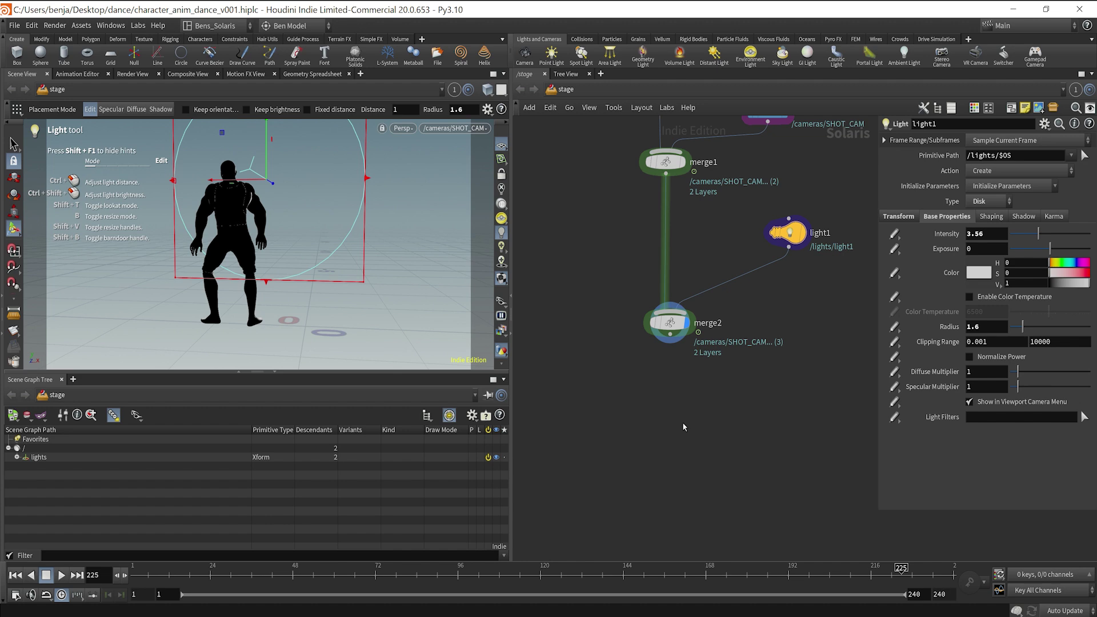
# Step: Add Karma render settings with a USD render node, connect them below the second merge and display the render settings
pyautogui.press('Tab')
pyautogui.write('kar')
pyautogui.press('Return')
pyautogui.click(687, 442)
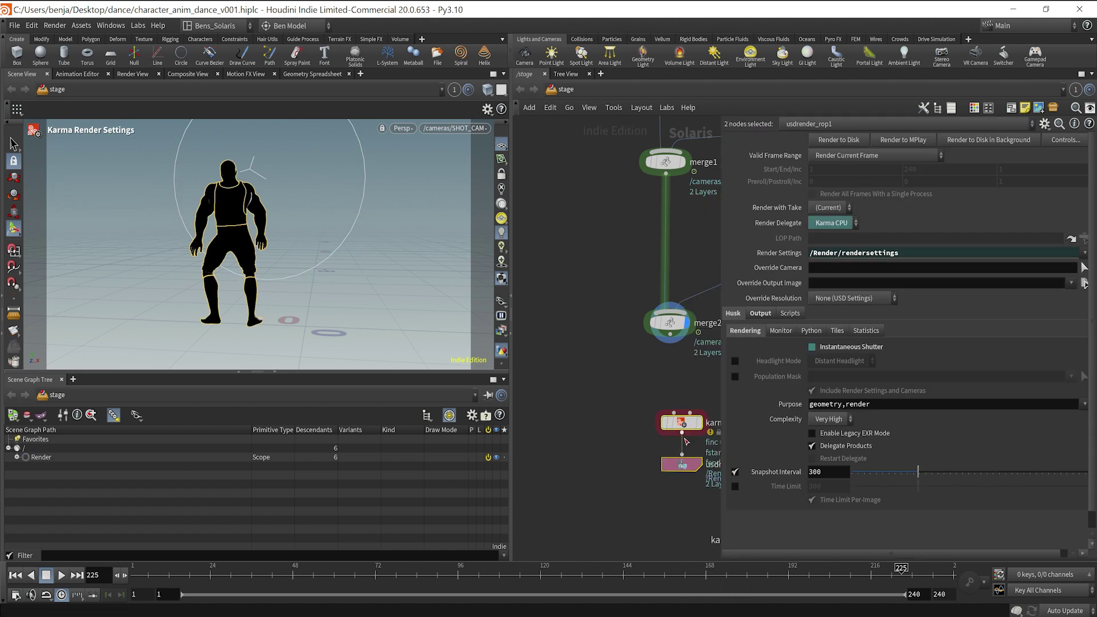
pyautogui.click(614, 431)
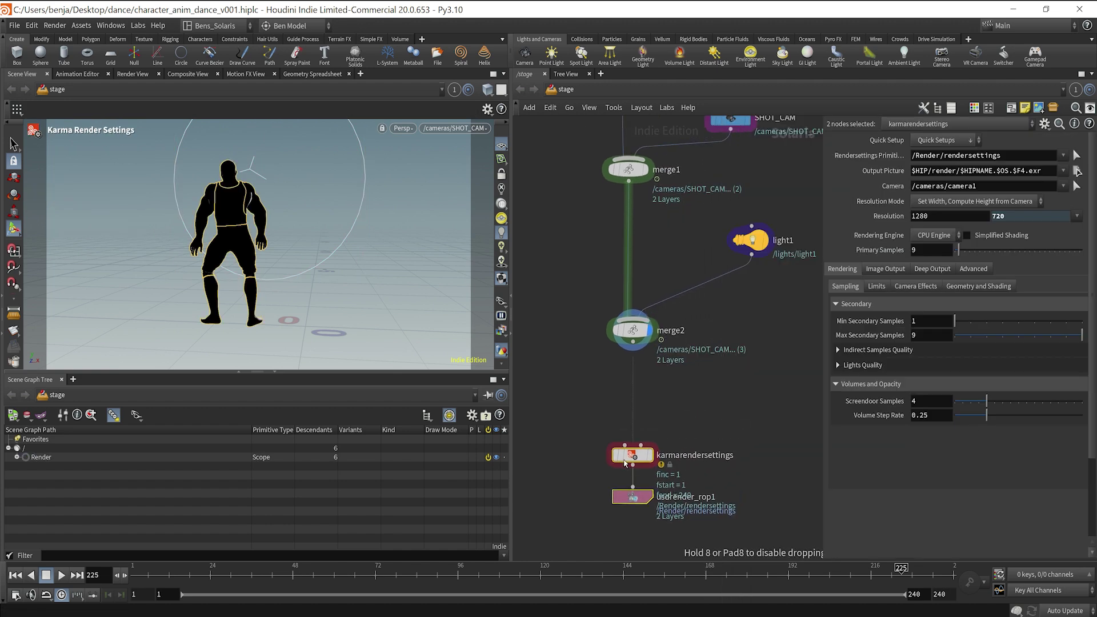
pyautogui.click(650, 456)
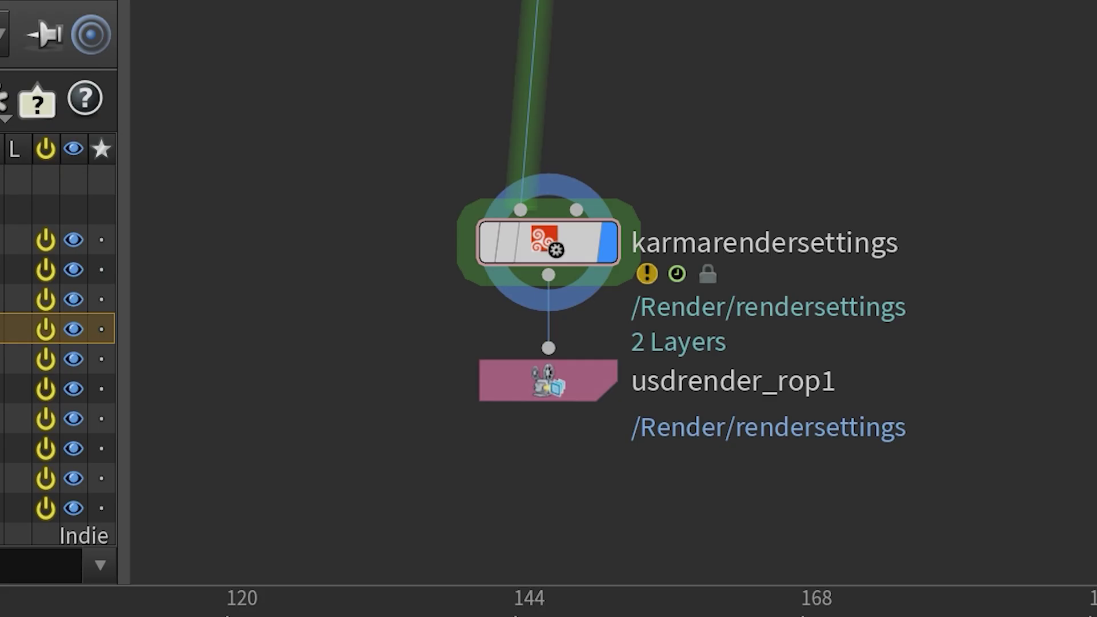
# Step: Set the Karma render resolution to 1920 by 1080 with the HDTV 1080 preset
pyautogui.write('1920')
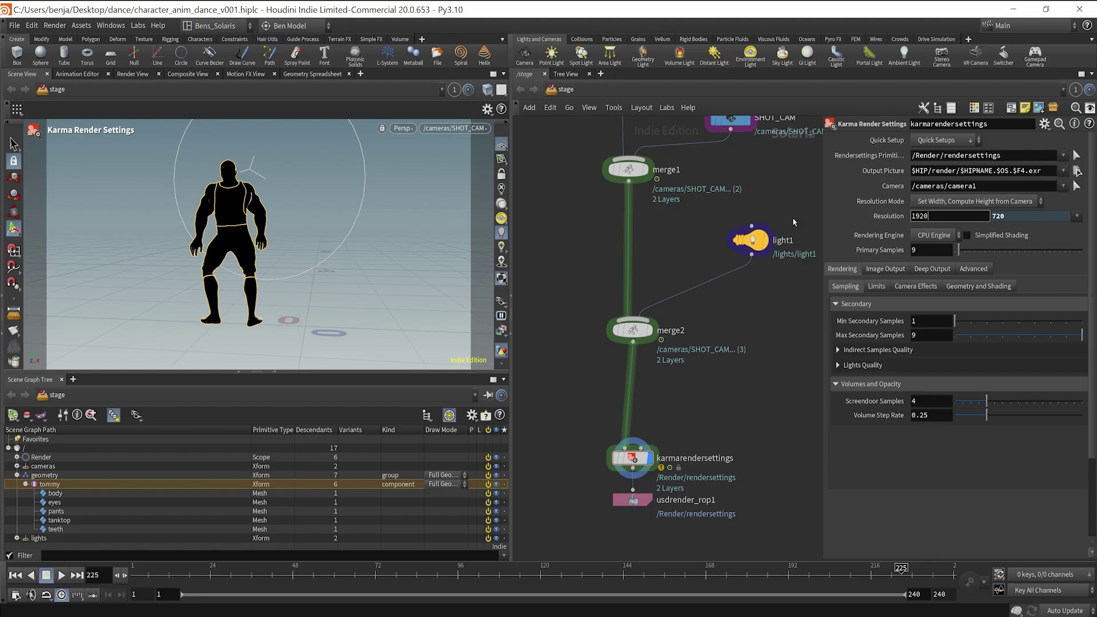
pyautogui.press('Tab')
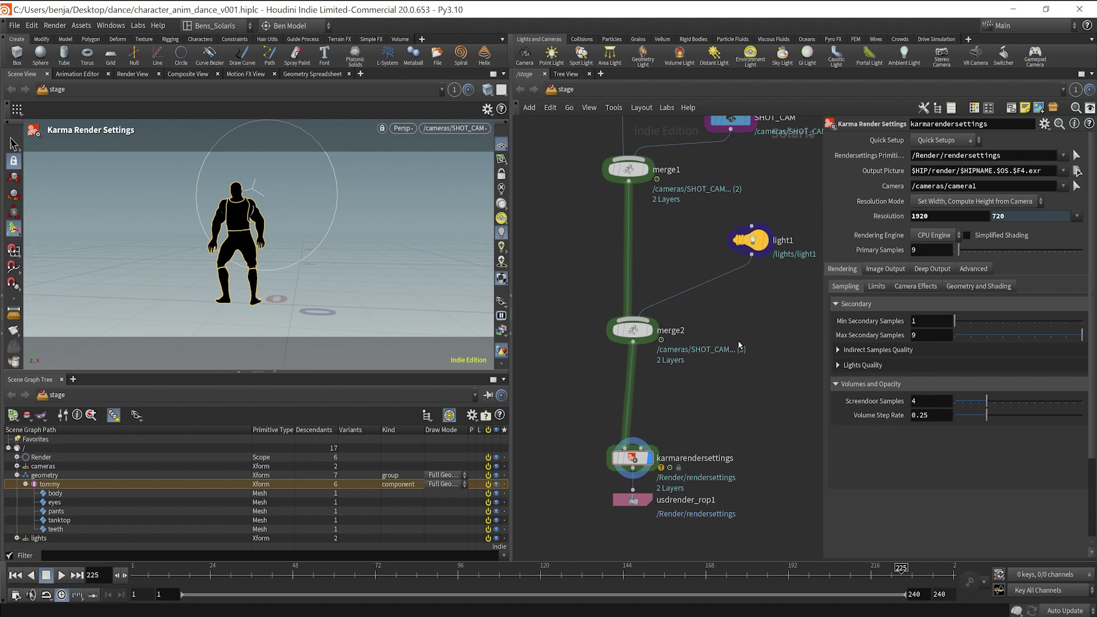
pyautogui.rightClick(1016, 217)
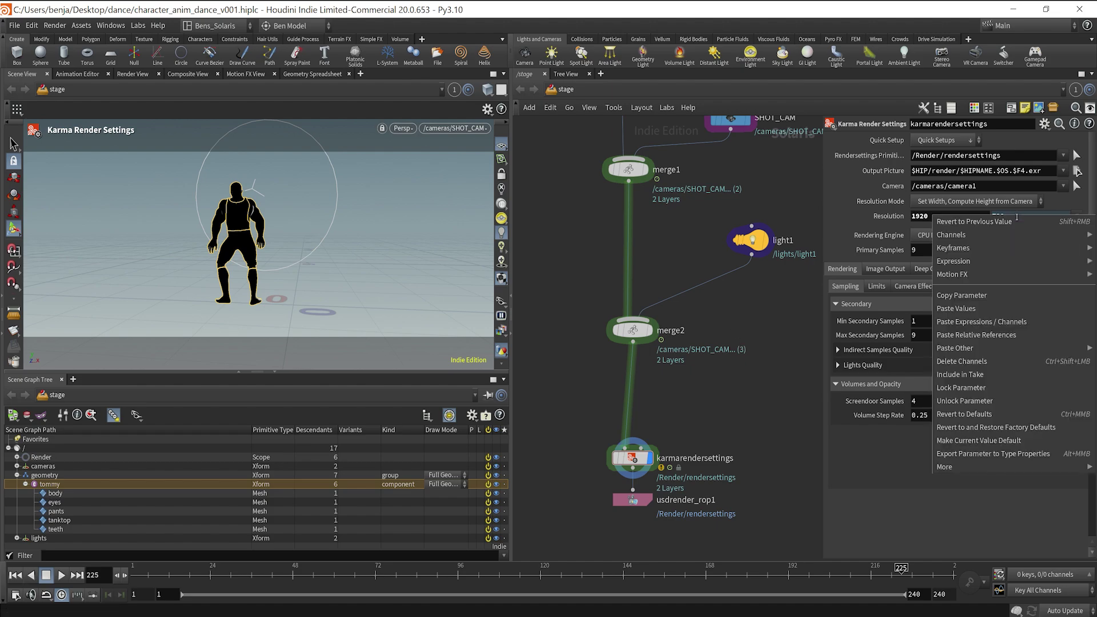
pyautogui.click(852, 213)
pyautogui.click(1063, 266)
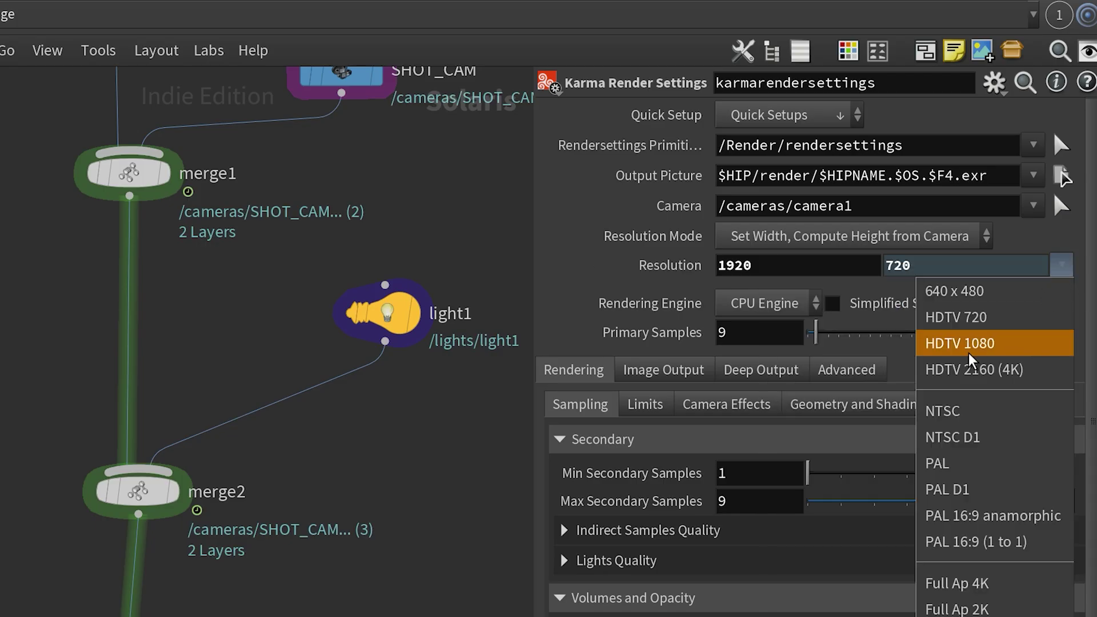
pyautogui.click(994, 352)
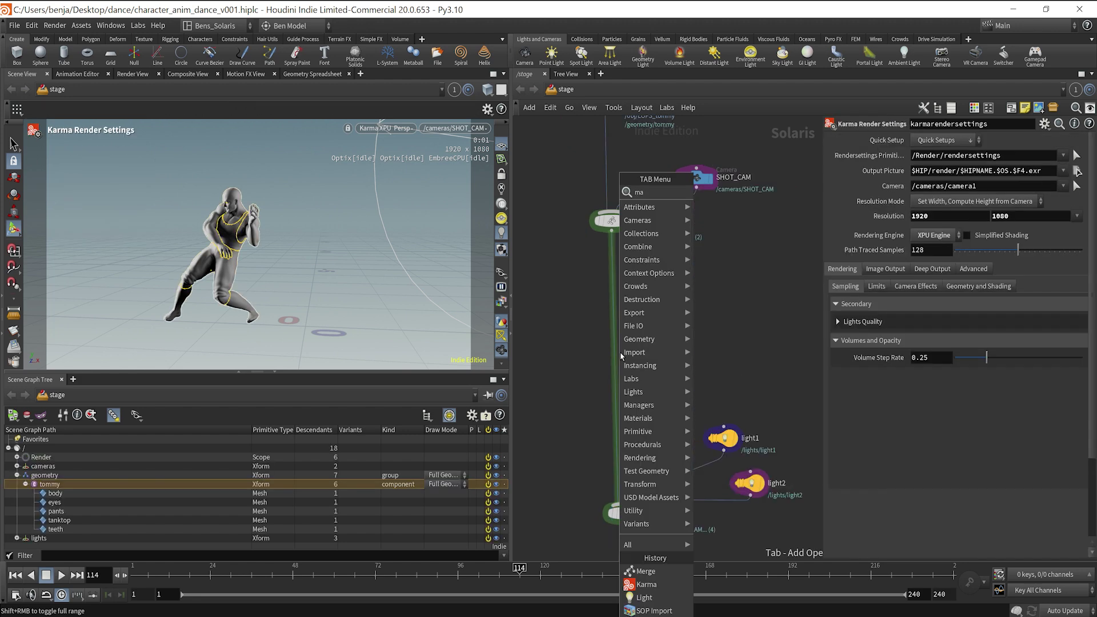
# Step: Insert a Material Library node into the connection between the first and second merge nodes
pyautogui.write('t')
pyautogui.press('Down')
pyautogui.press('Return')
pyautogui.click(611, 327)
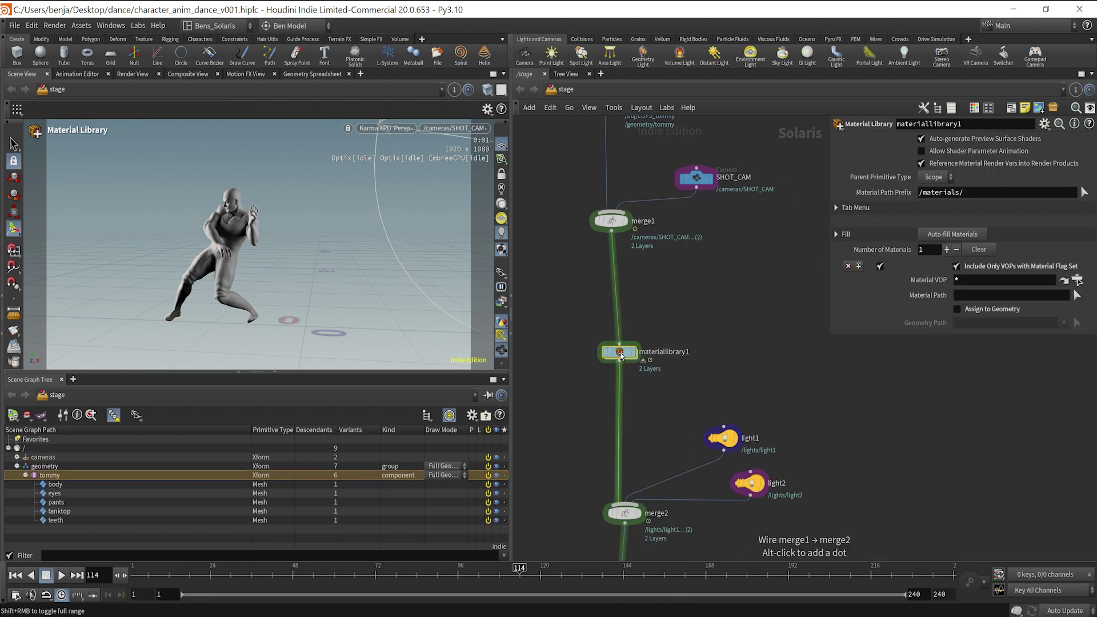
# Step: Inside the material library, create a MaterialX material builder and name it clothes
pyautogui.doubleClick(611, 330)
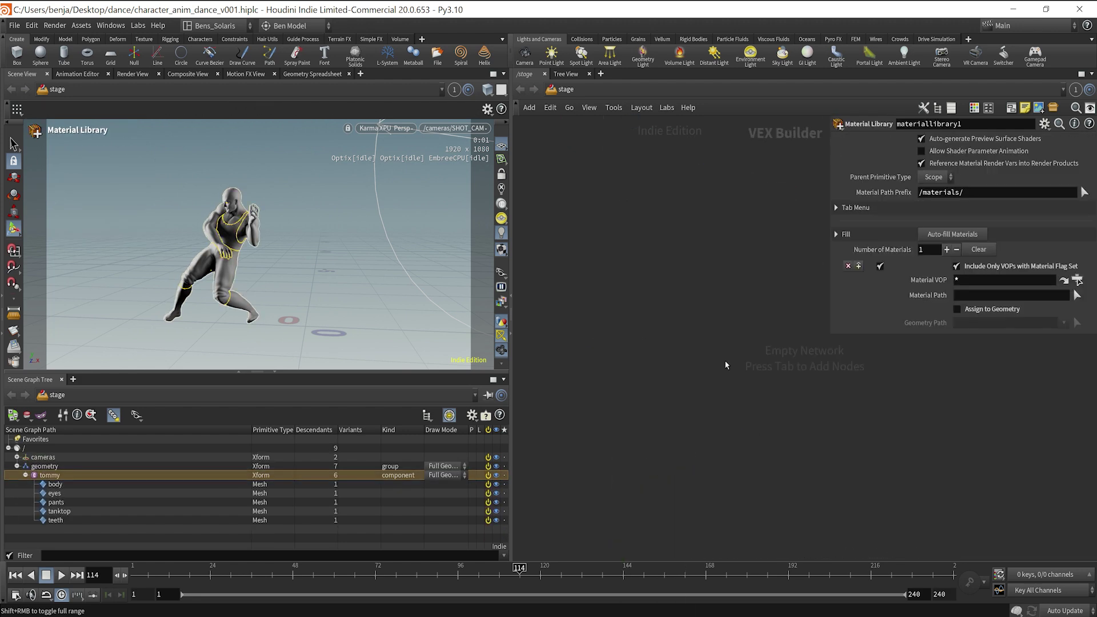
pyautogui.click(640, 399)
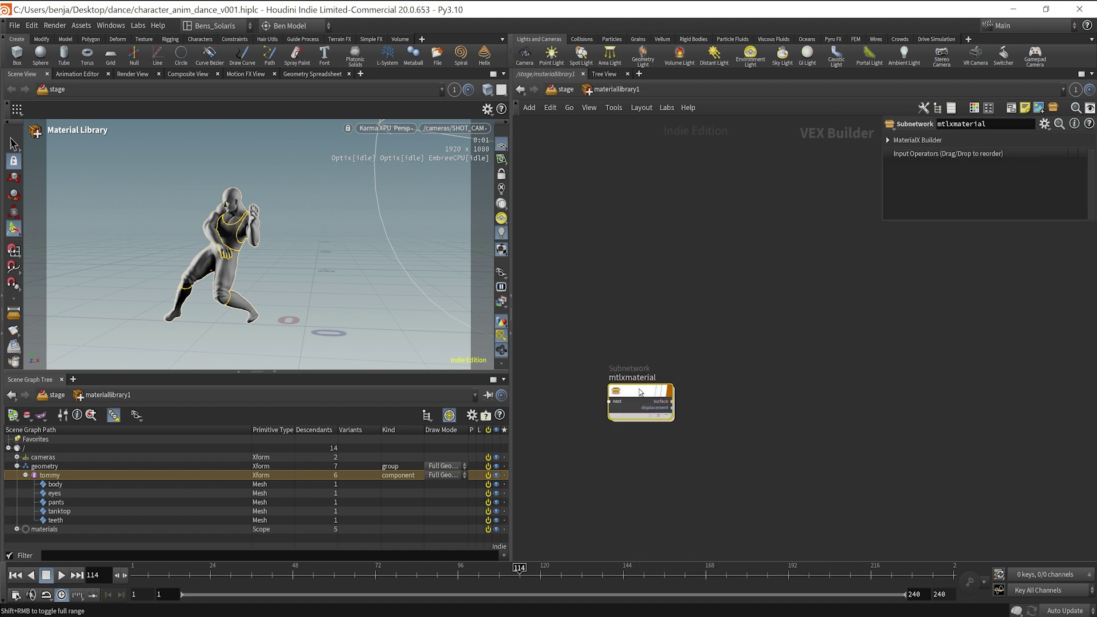
pyautogui.doubleClick(641, 379)
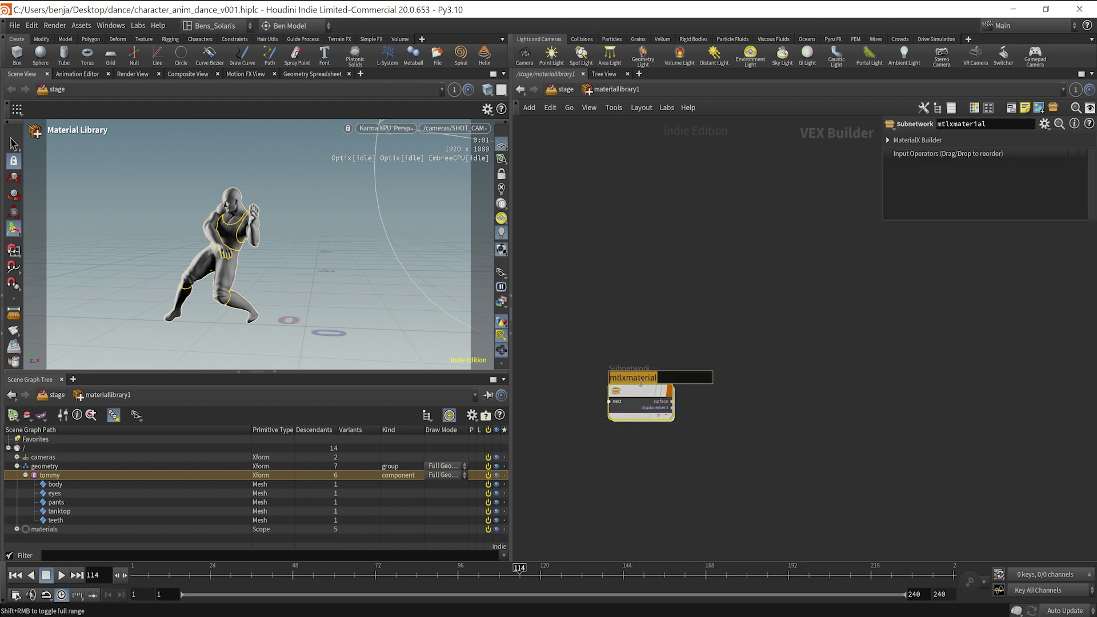
pyautogui.write('clothes')
pyautogui.press('Return')
# Step: Inside the clothes material, set the standard surface's base color to pure red (1, 0, 0)
pyautogui.press('i')
pyautogui.click(837, 262)
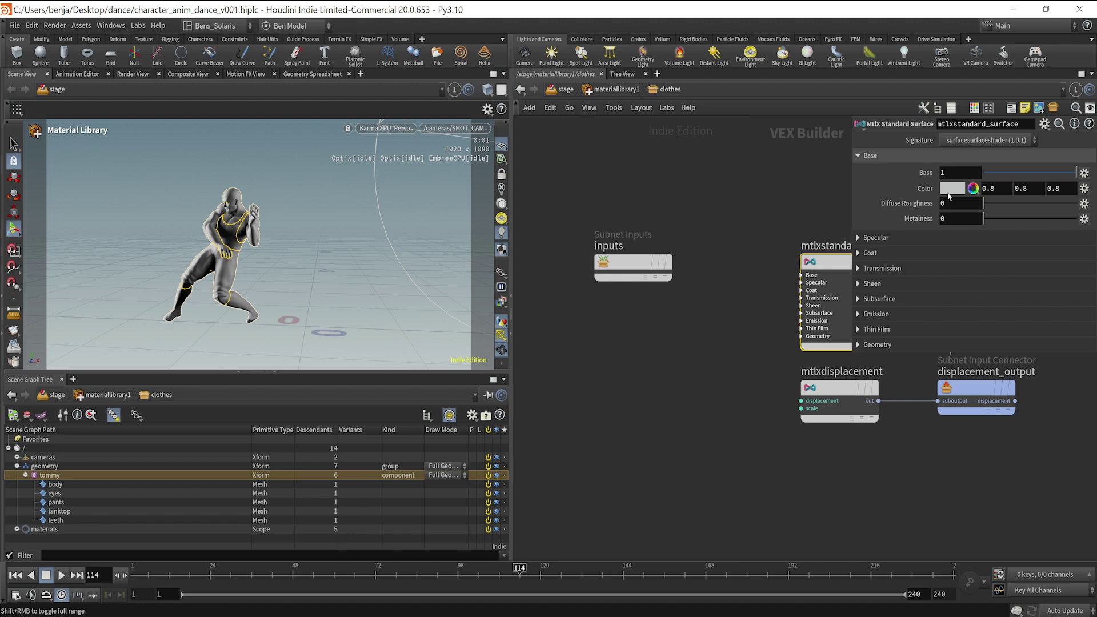
pyautogui.click(949, 192)
pyautogui.click(885, 111)
pyautogui.click(1082, 69)
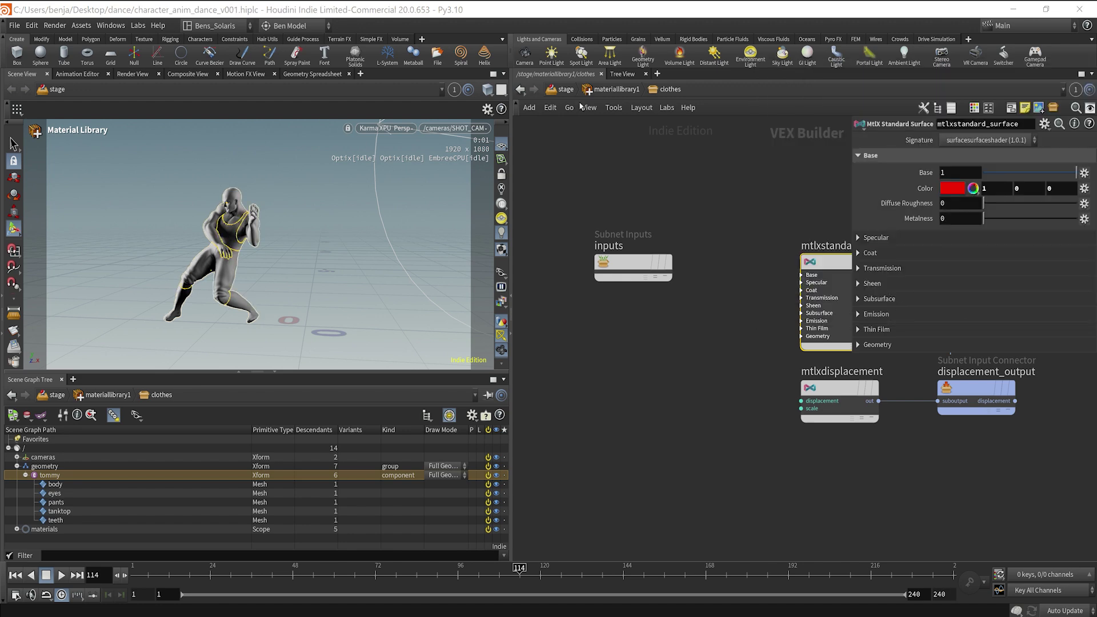
# Step: Return to the stage network and insert an Assign Material node directly below the material library
pyautogui.press('u')
pyautogui.press('u')
pyautogui.press('Tab')
pyautogui.write('assign')
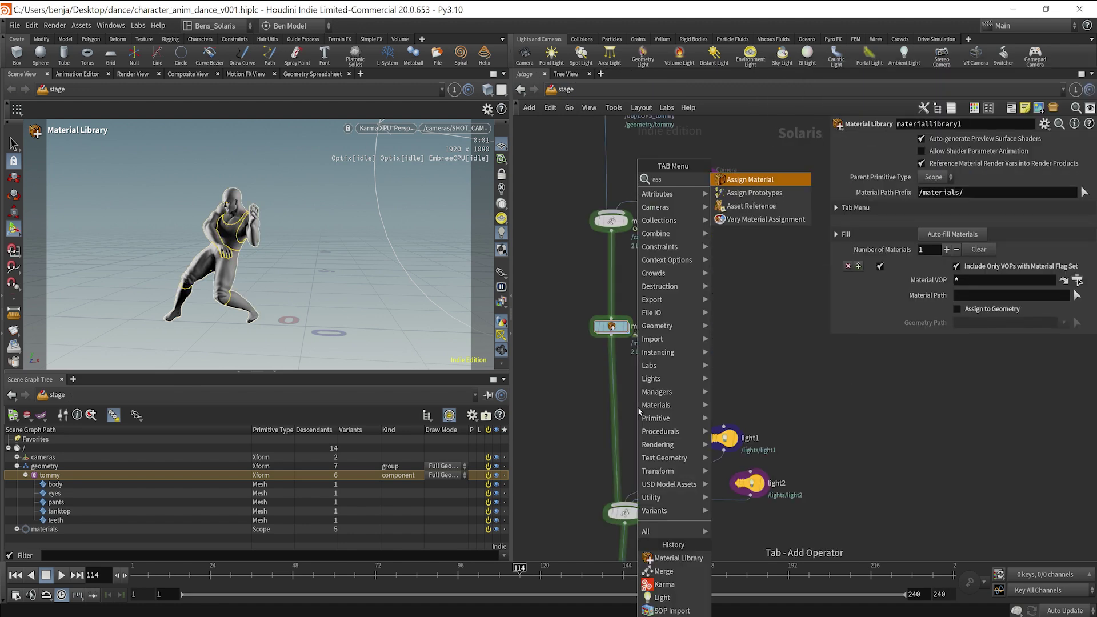
pyautogui.press('Return')
pyautogui.click(638, 408)
pyautogui.click(624, 375)
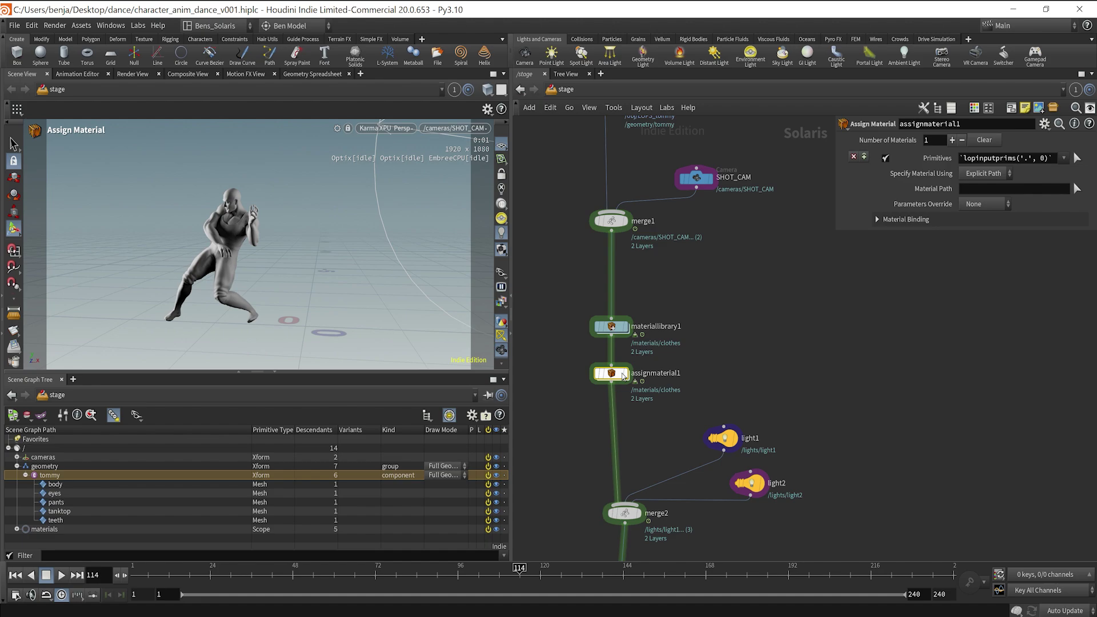
# Step: Set the Assign Material node's primitives to /geometry/tommy/tanktop and /geometry/tommy/pants
pyautogui.click(1062, 156)
pyautogui.click(1062, 157)
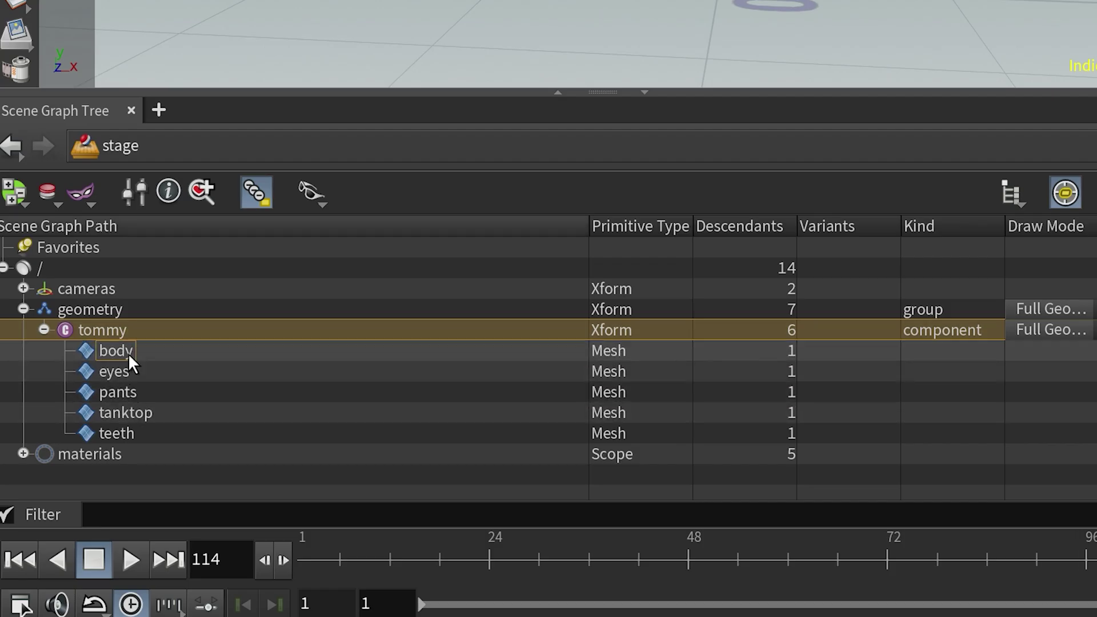
pyautogui.click(128, 352)
pyautogui.click(127, 410)
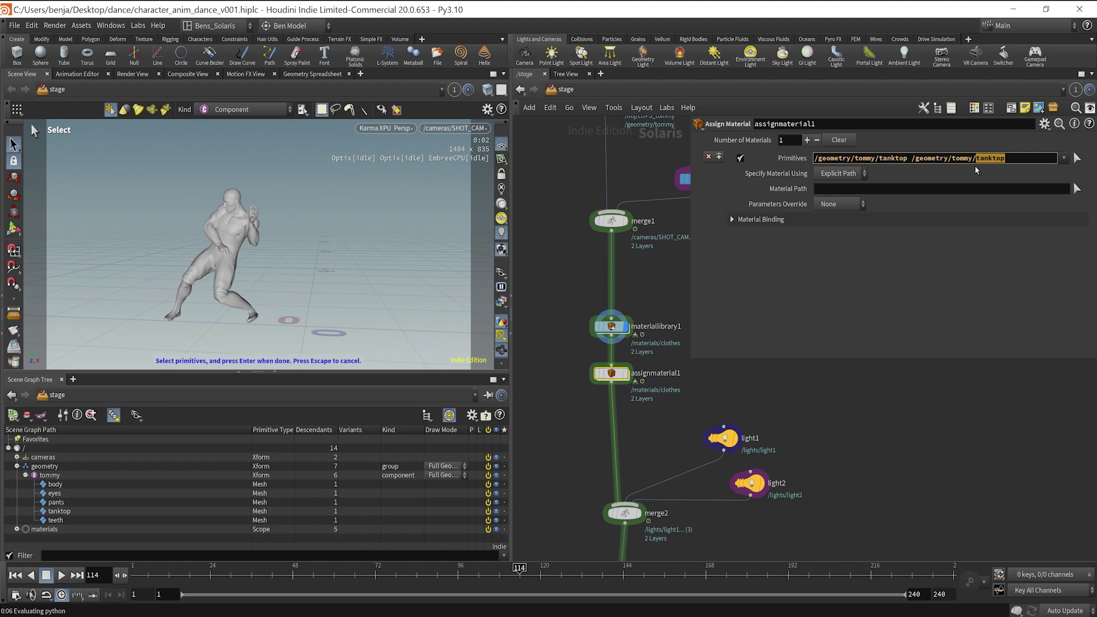
pyautogui.write('pant')
pyautogui.press('Return')
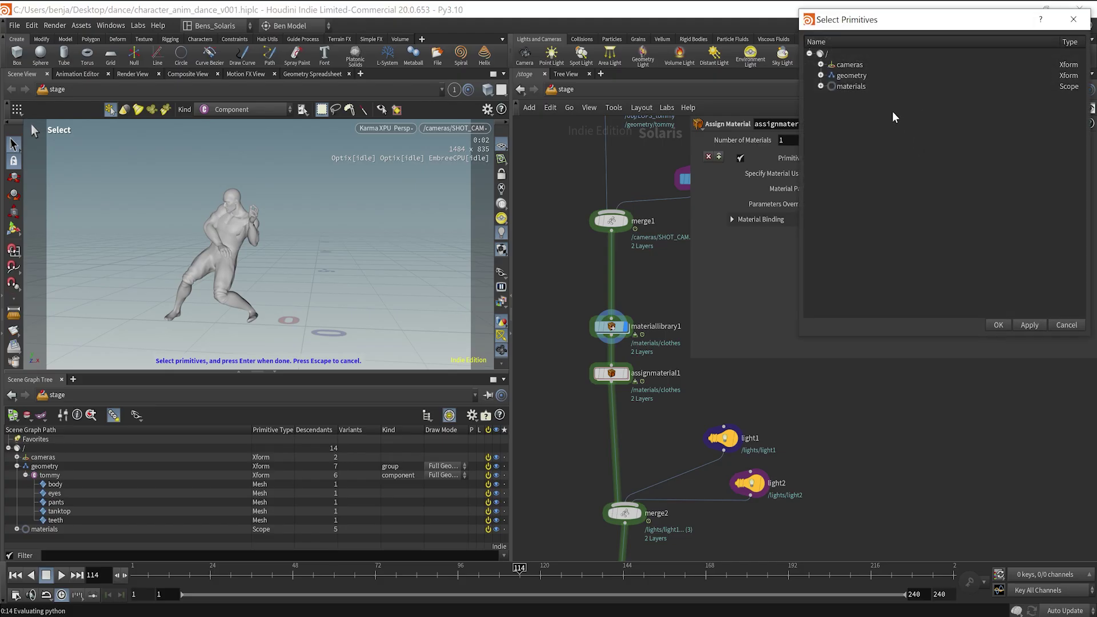
# Step: Choose the clothes material from the materials scope as the Assign Material node's material path
pyautogui.click(821, 85)
pyautogui.click(838, 98)
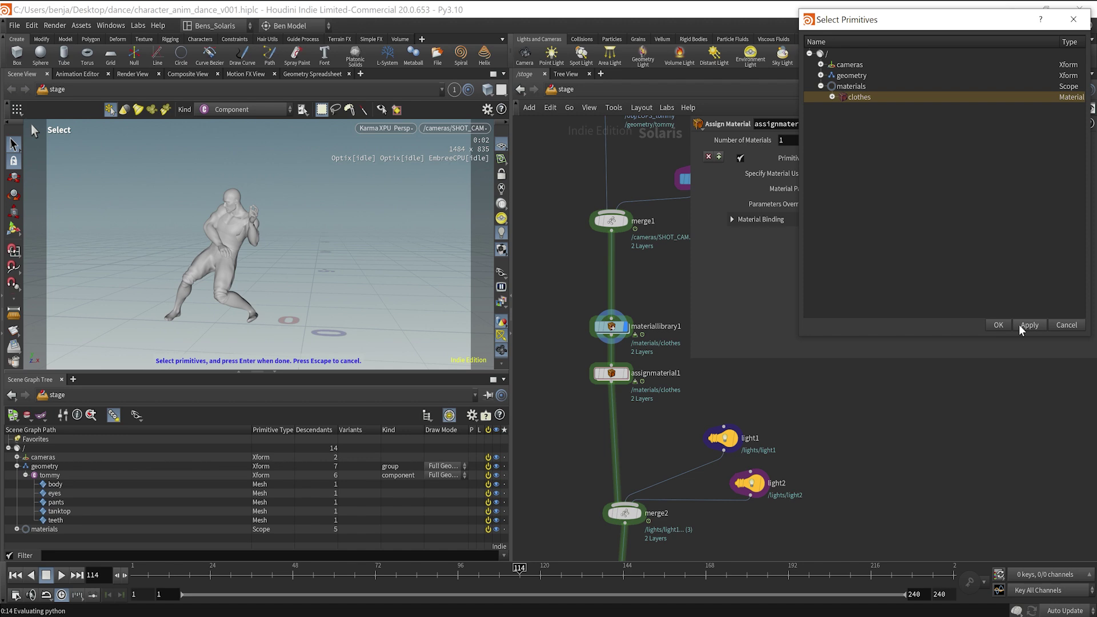
pyautogui.click(1001, 327)
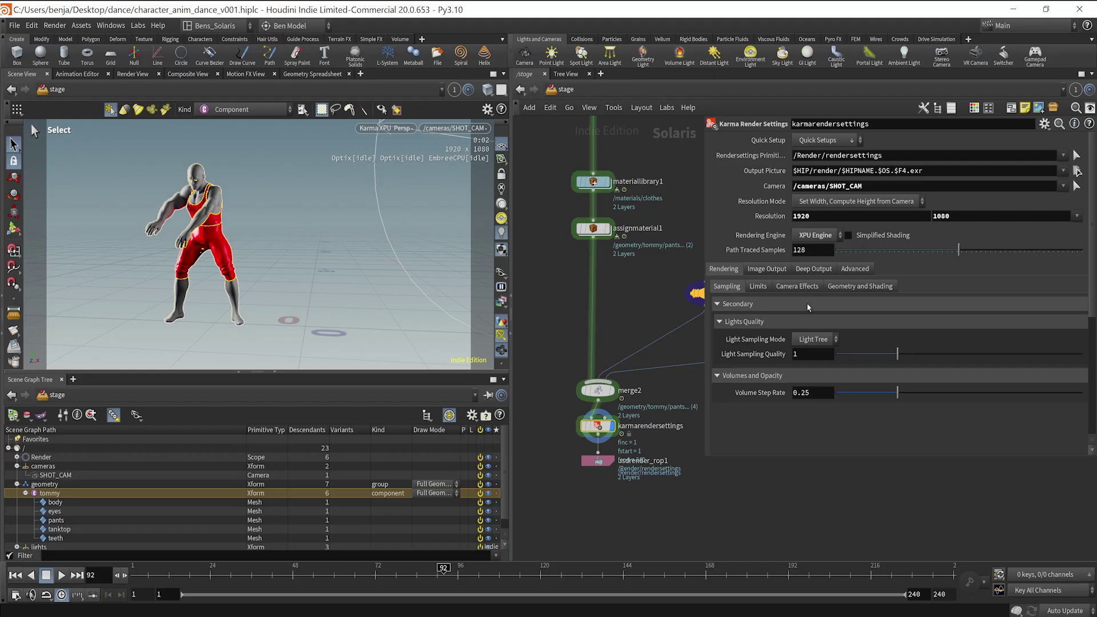
# Step: Review the Karma image output options for filters, aspect ratio, metadata and AOVs
pyautogui.click(761, 273)
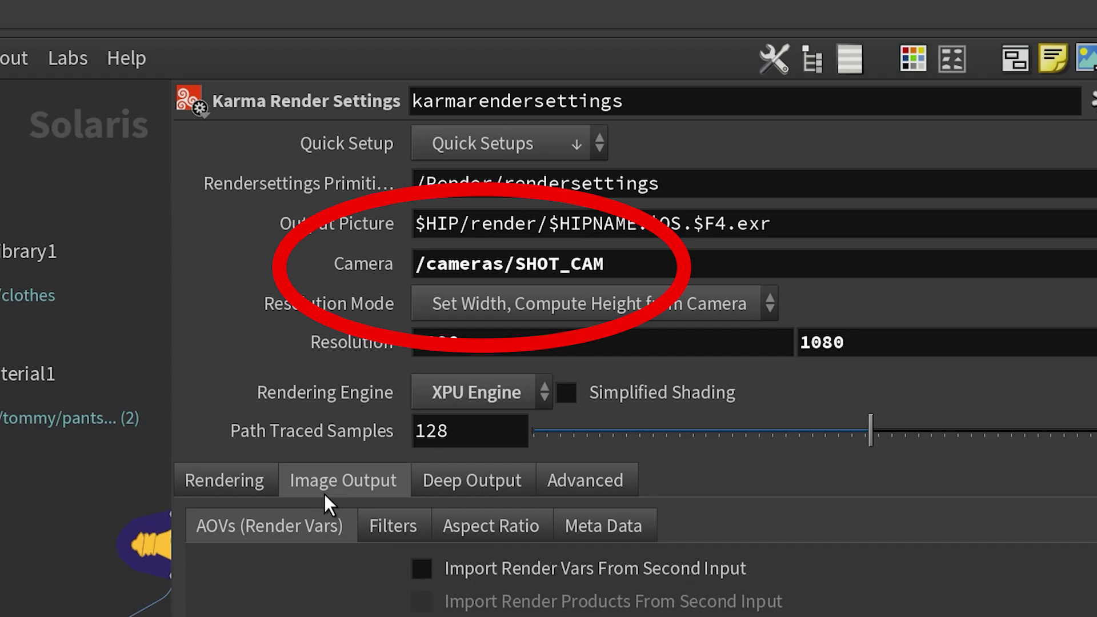
pyautogui.click(393, 527)
pyautogui.click(487, 526)
pyautogui.click(580, 526)
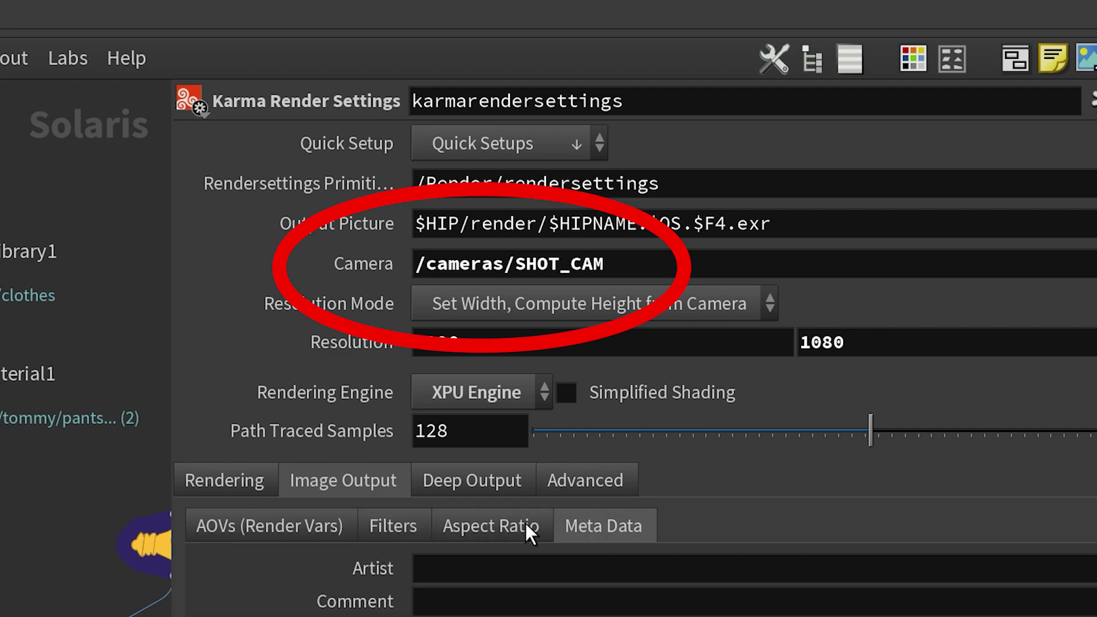
pyautogui.click(286, 526)
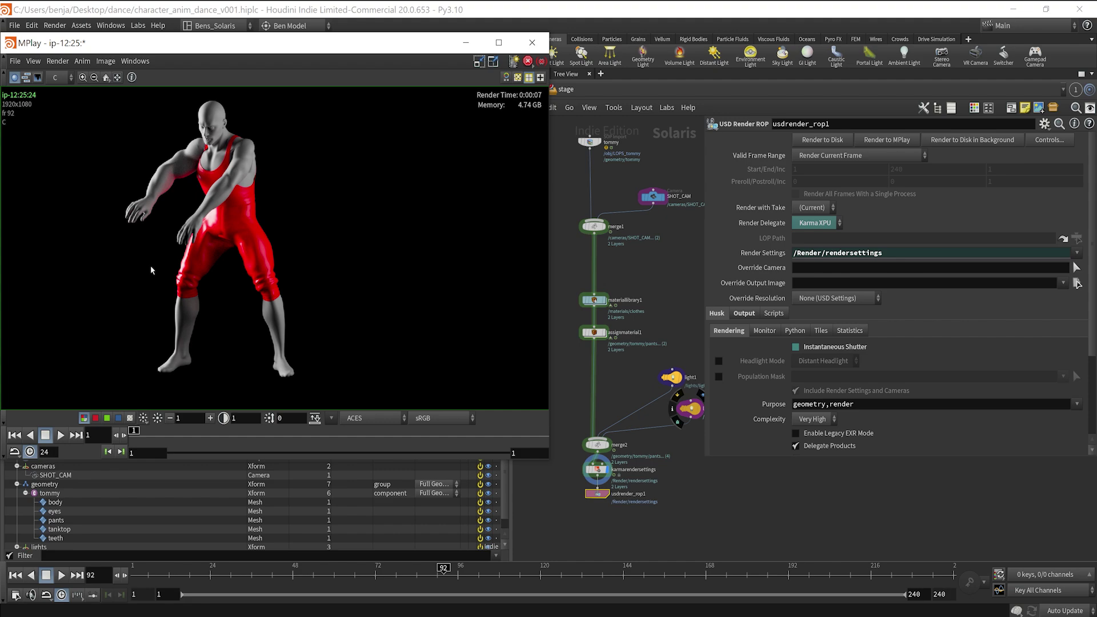
# Step: Inspect the test render of the character up close in MPlay
pyautogui.scroll(3, 281, 222)
pyautogui.moveTo(277, 232)
pyautogui.mouseDown(button='middle')
pyautogui.moveTo(293, 300)
pyautogui.moveTo(270, 252)
pyautogui.mouseUp(button='middle')
pyautogui.scroll(-3, 294, 301)
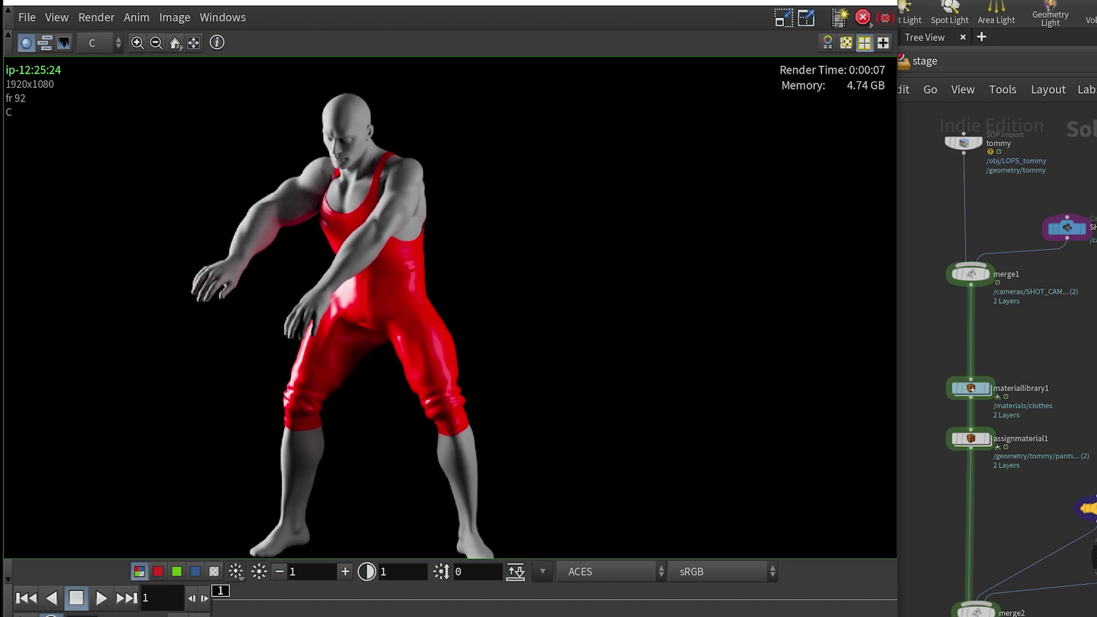
pyautogui.click(806, 19)
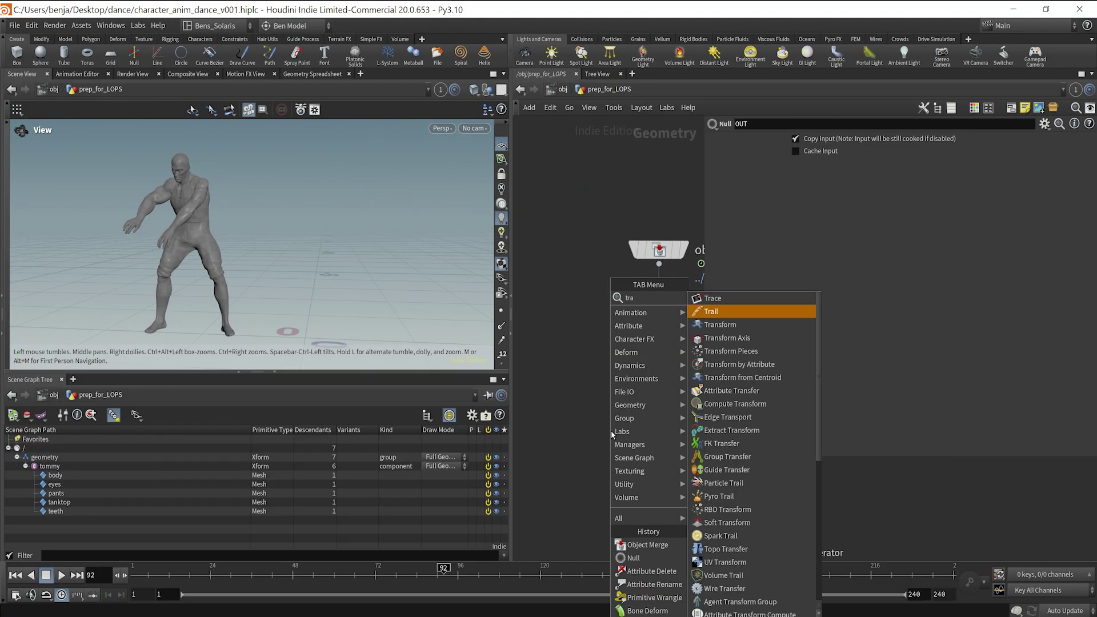
# Step: In prep_for_LOPS, insert a Trail node before OUT, set it to Compute Velocity and check its point attributes
pyautogui.click(714, 312)
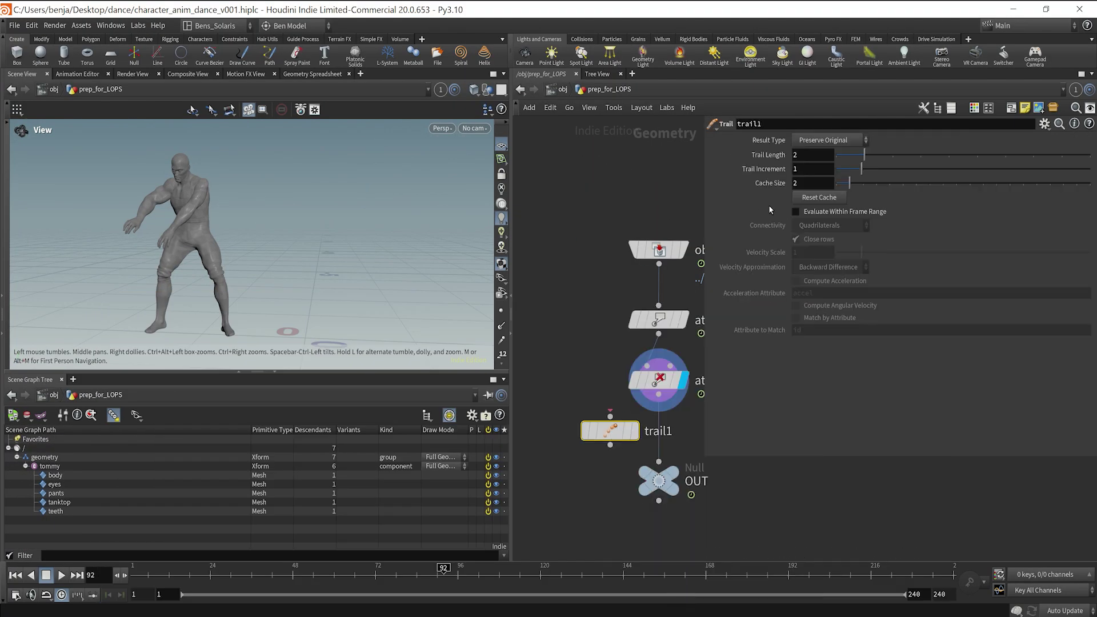
pyautogui.click(829, 140)
pyautogui.click(823, 190)
pyautogui.moveTo(612, 439); pyautogui.dragTo(660, 439)
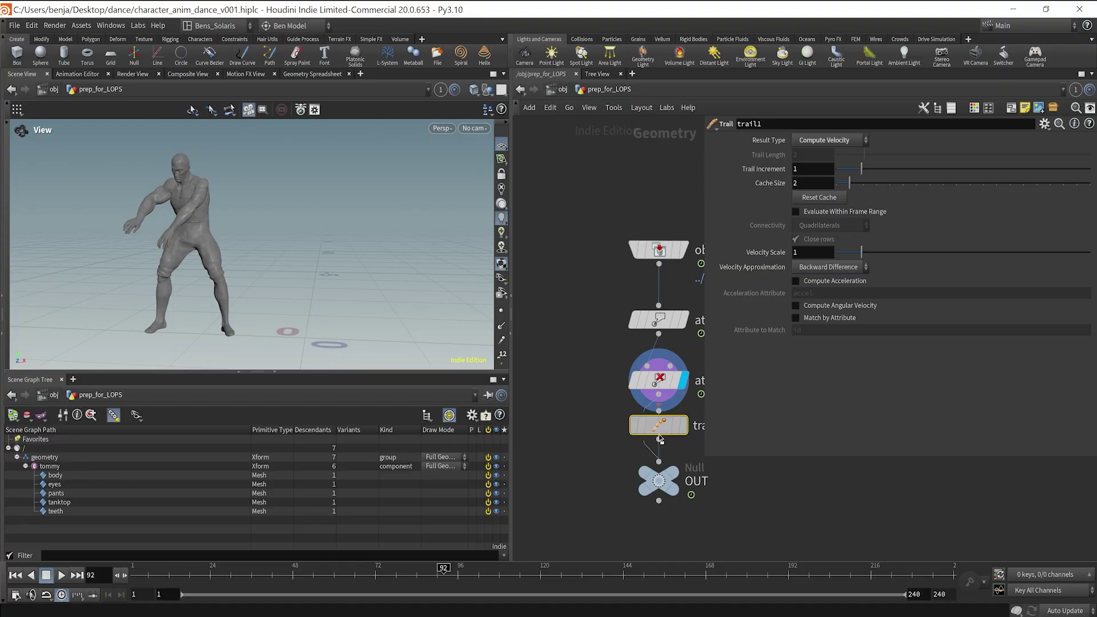
pyautogui.middleClick(659, 440)
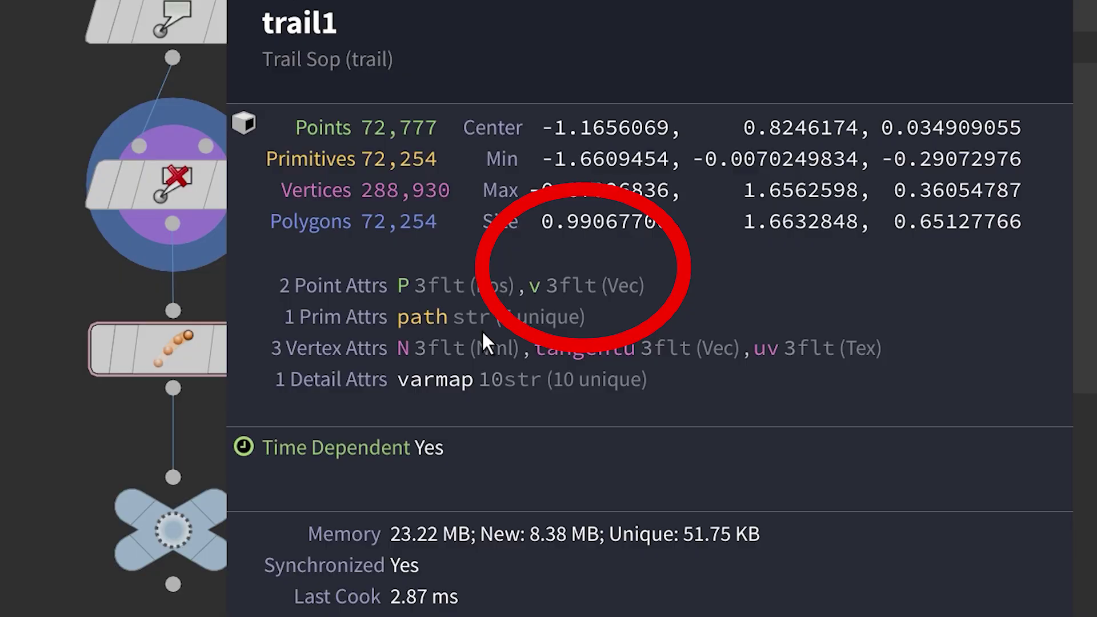
# Step: Return to the stage network and examine the node information of the tommy SOP Import
pyautogui.press('2')
pyautogui.middleClick(624, 242)
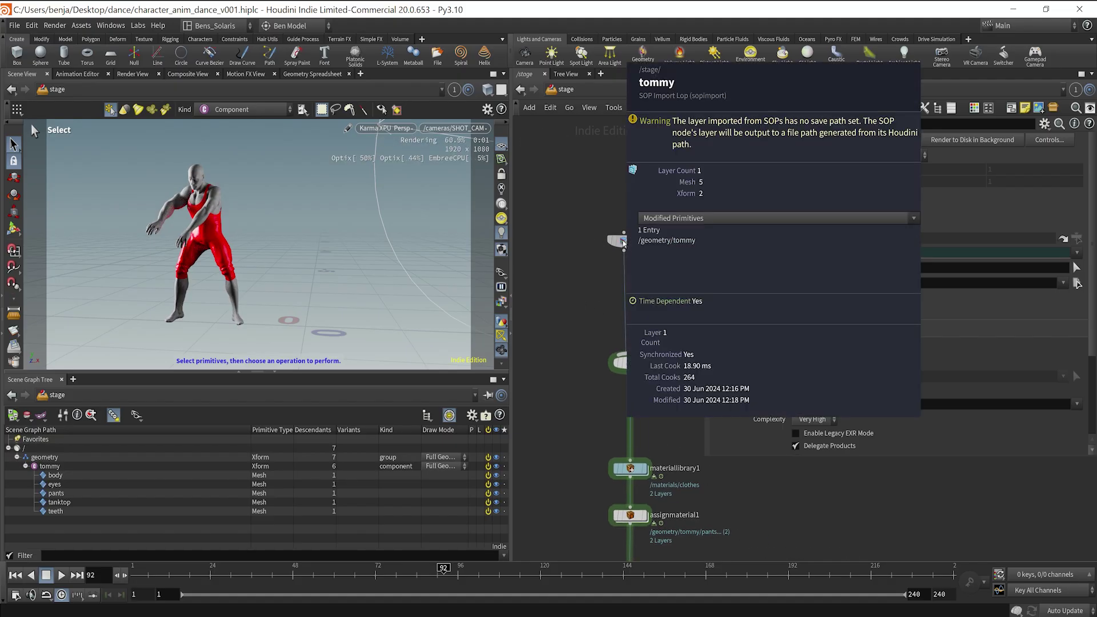
pyautogui.click(623, 242)
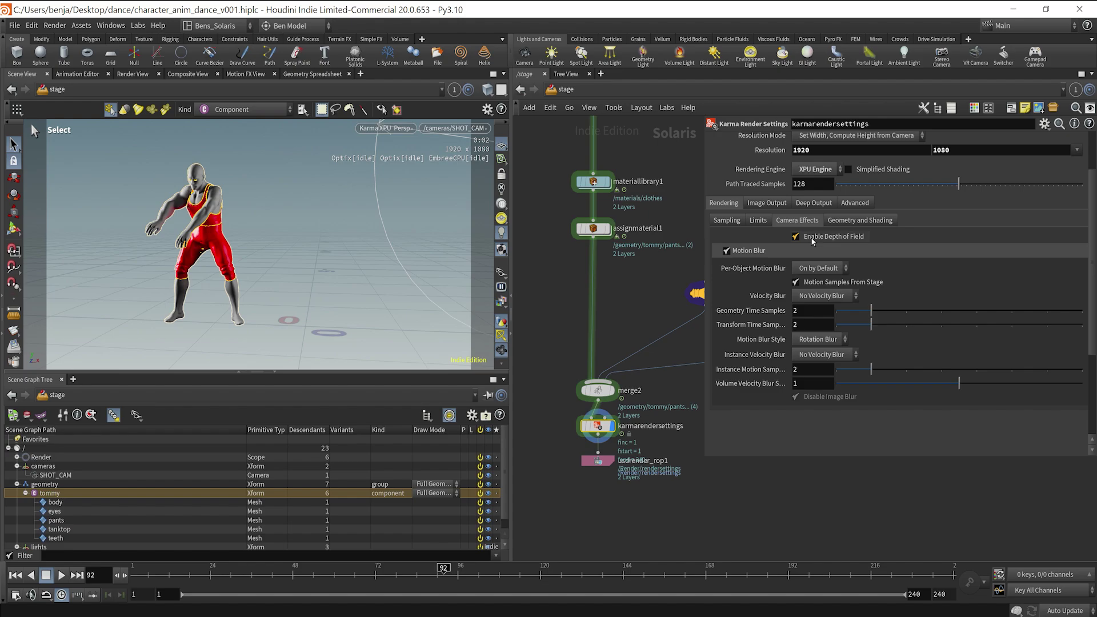
# Step: Check the Karma motion blur sampling options and compare the two test renders in MPlay around the character's legs
pyautogui.click(816, 323)
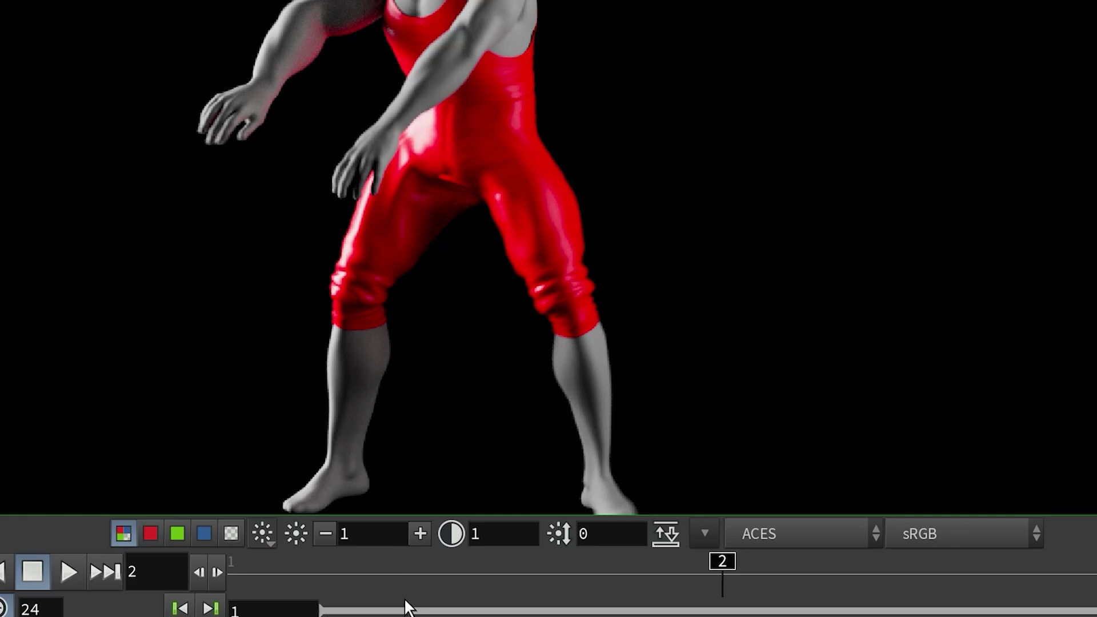
pyautogui.moveTo(195, 443); pyautogui.dragTo(350, 443)
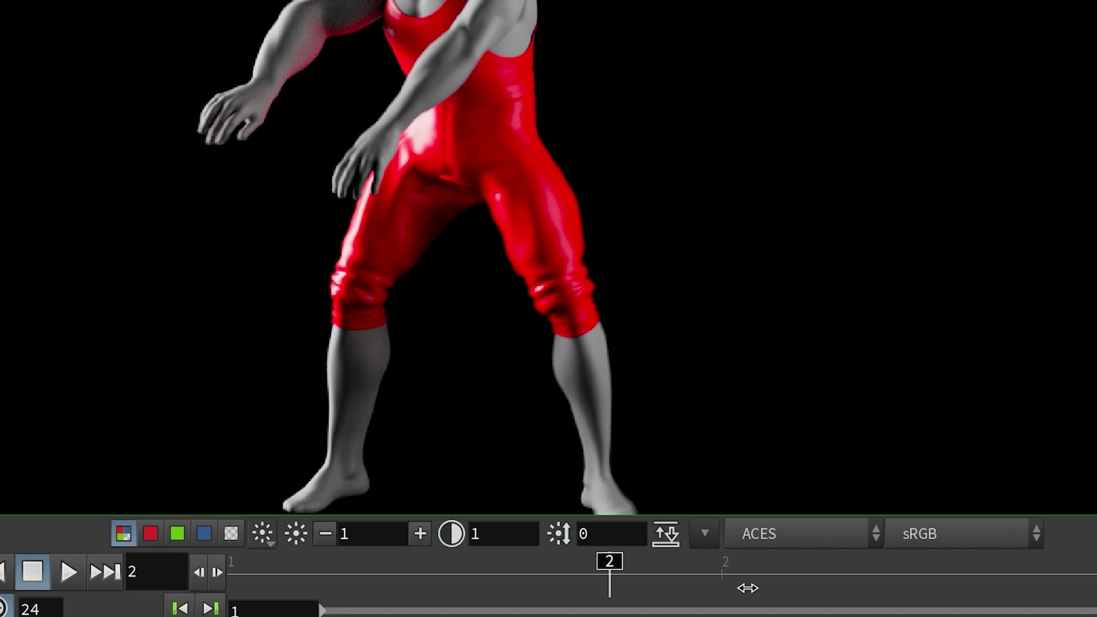
pyautogui.moveTo(750, 589)
pyautogui.mouseDown()
pyautogui.moveTo(392, 583)
pyautogui.moveTo(688, 557)
pyautogui.mouseUp()
pyautogui.scroll(5, 577, 269)
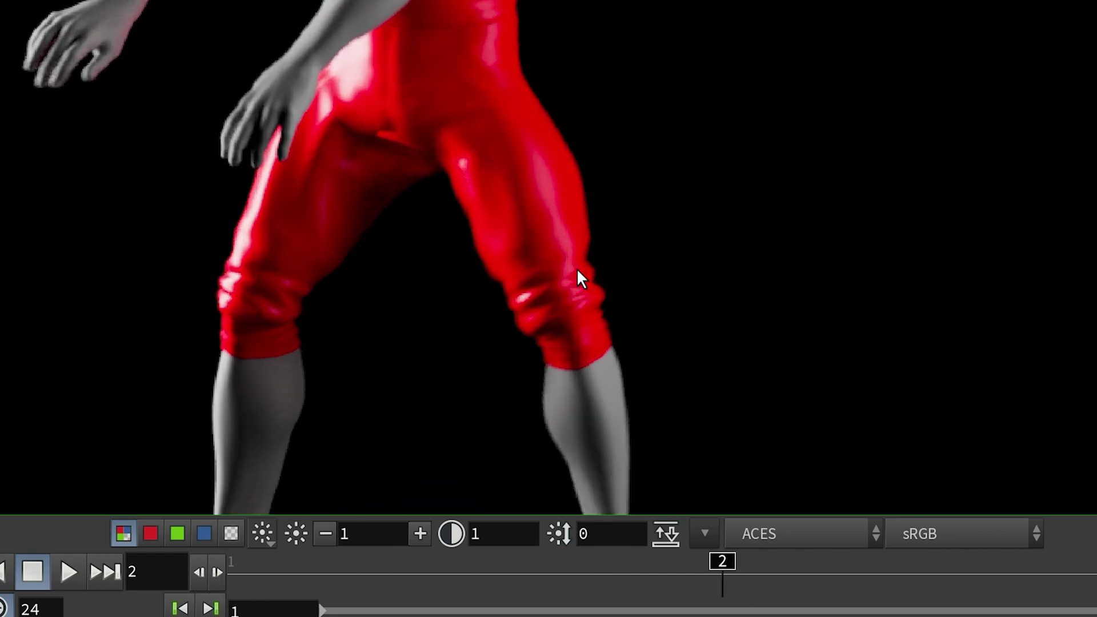